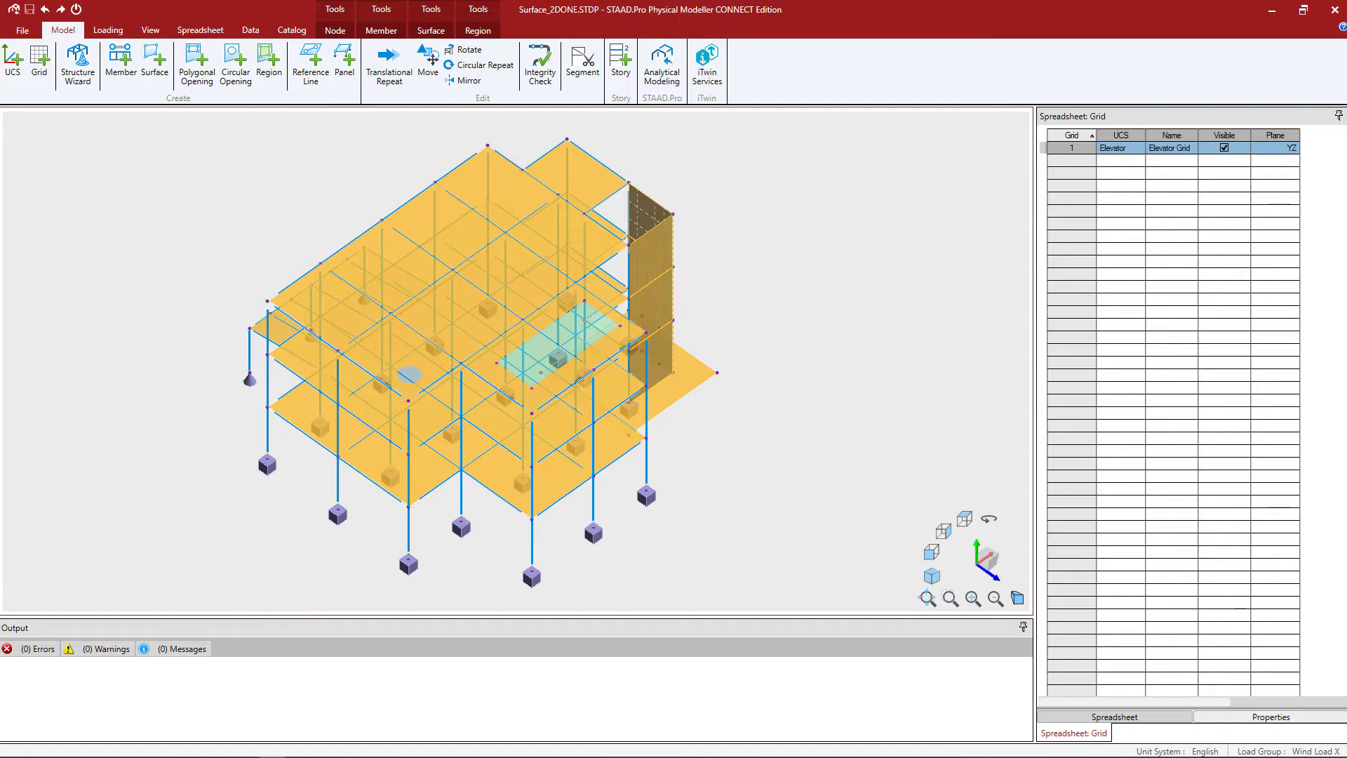
Step: Select the surfaces of the Floor Slabs group and assign them a thickness of 10 in
click(251, 31)
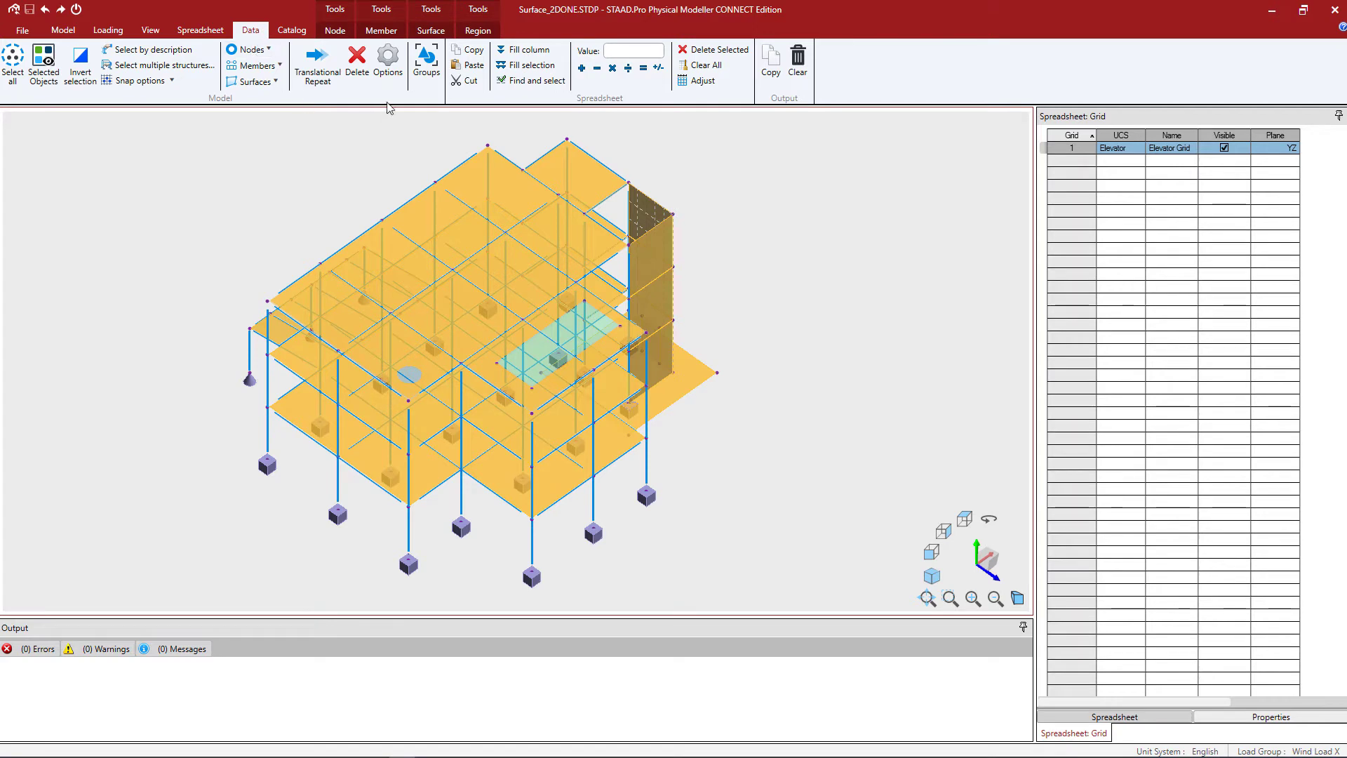
click(429, 70)
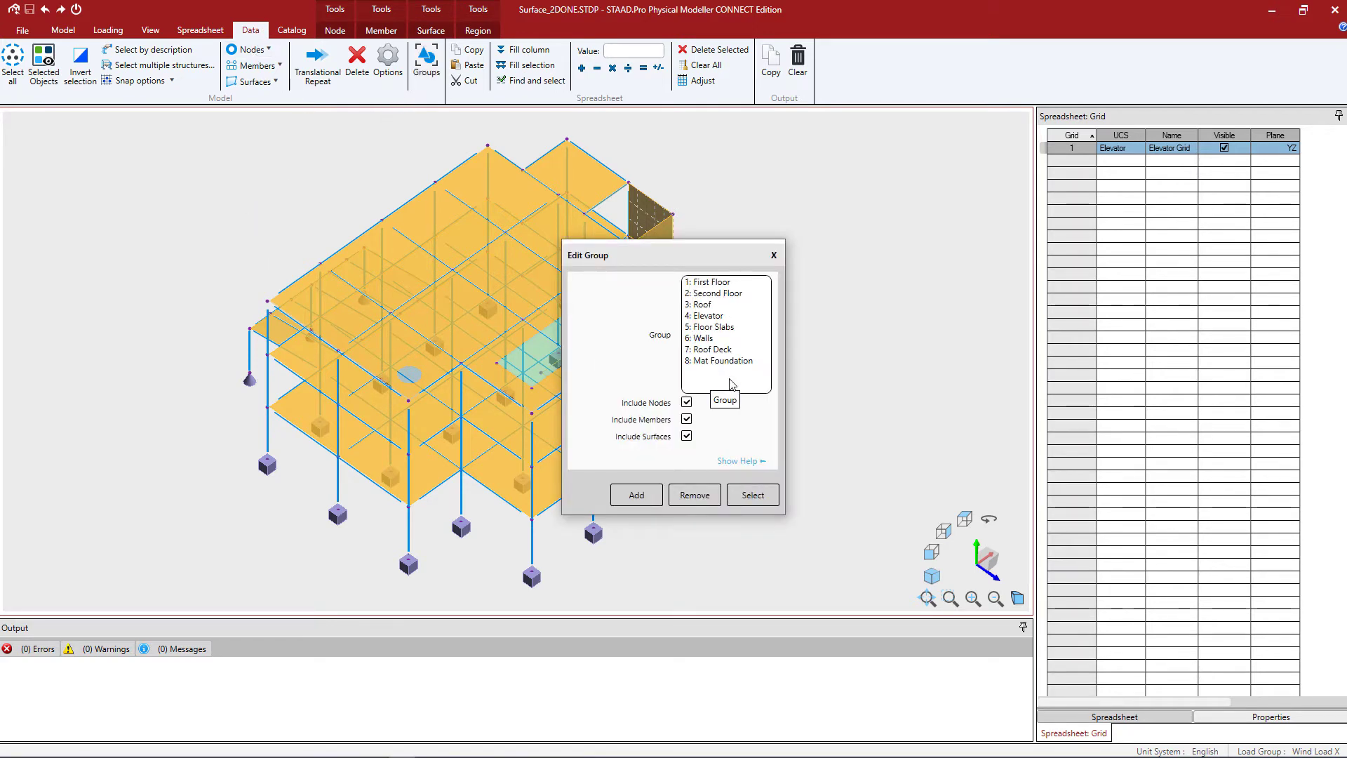
click(721, 330)
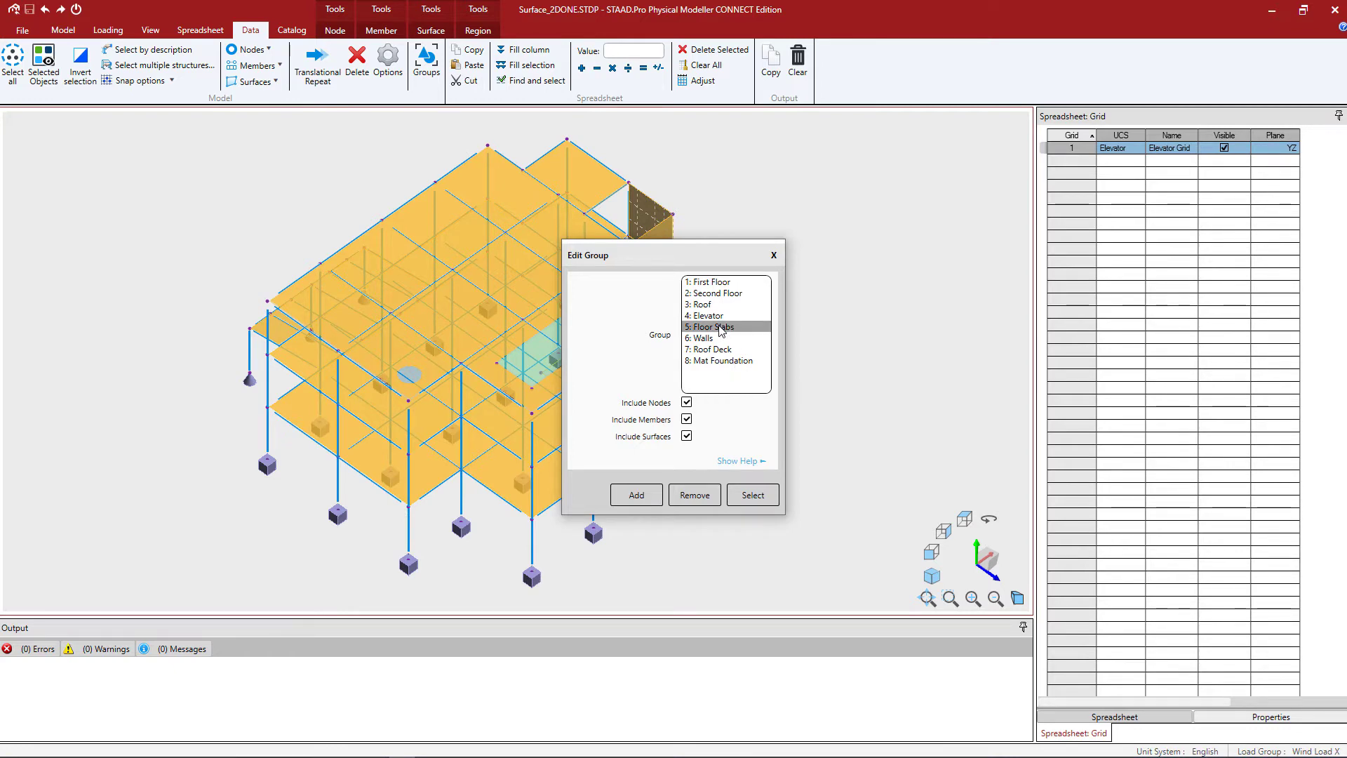
click(748, 495)
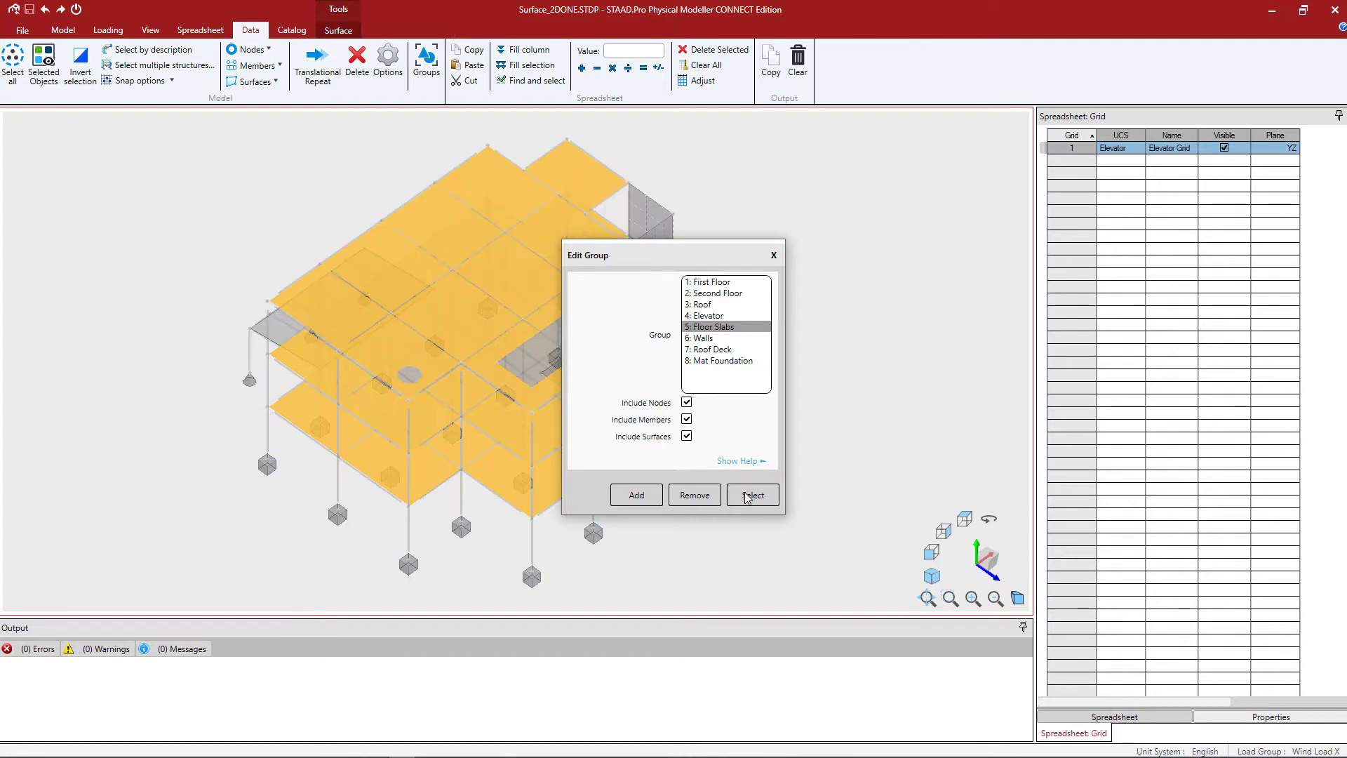
click(774, 256)
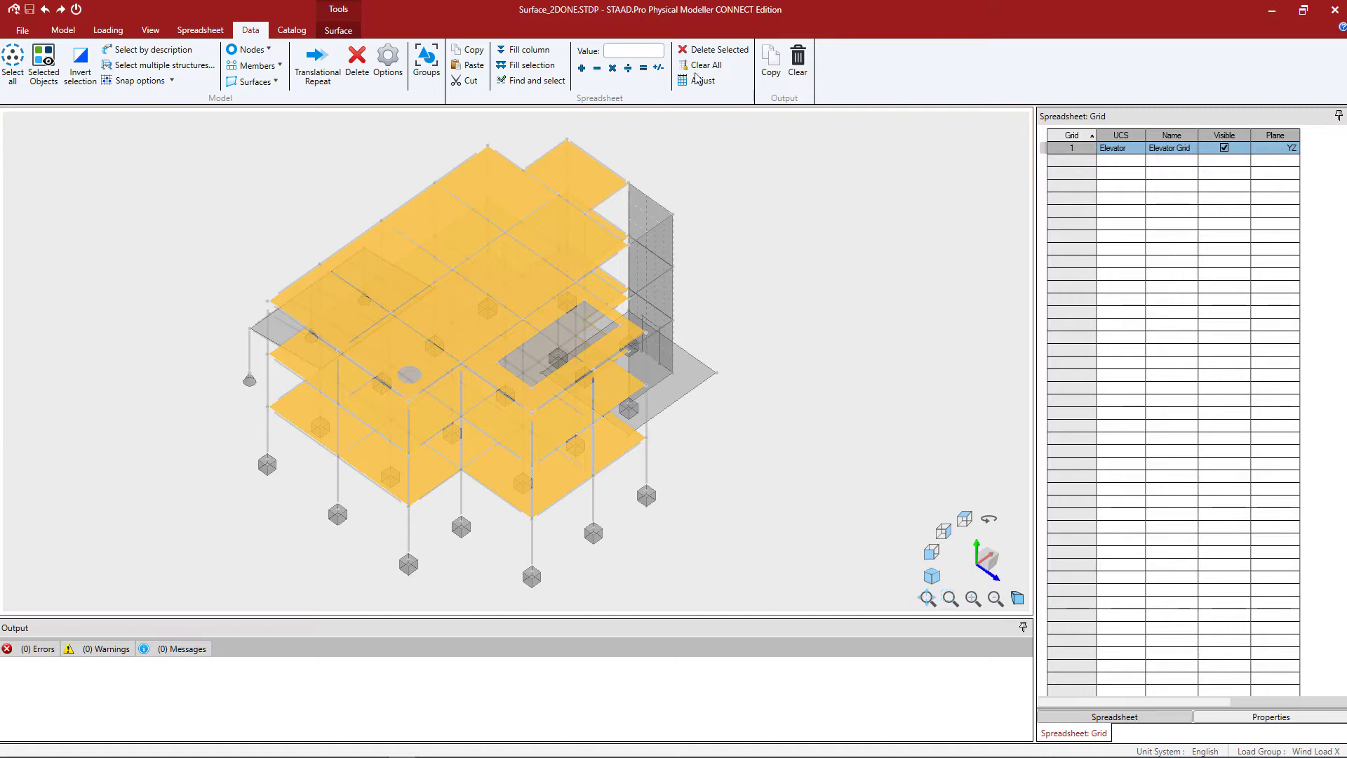
click(333, 31)
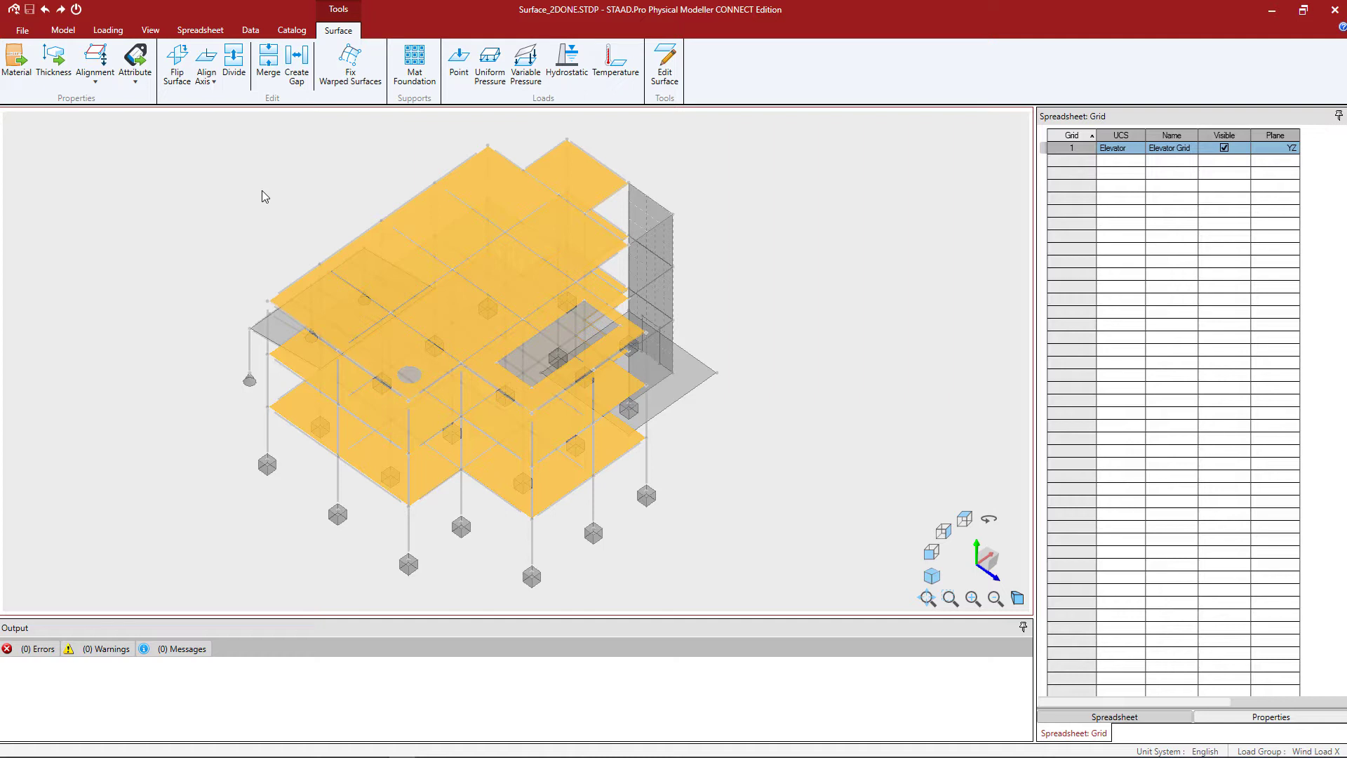
click(52, 62)
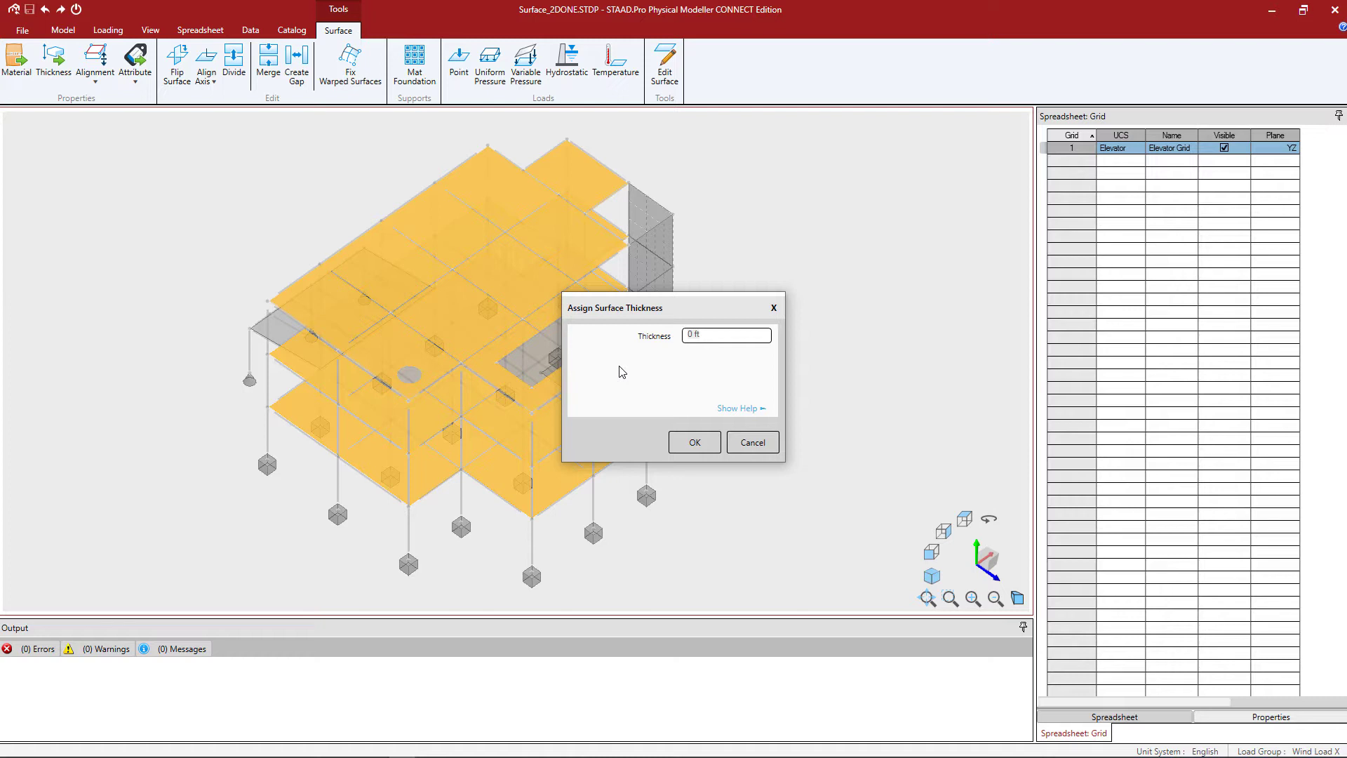
key(ctrl+a)
text(10 in)
key(Tab)
click(694, 443)
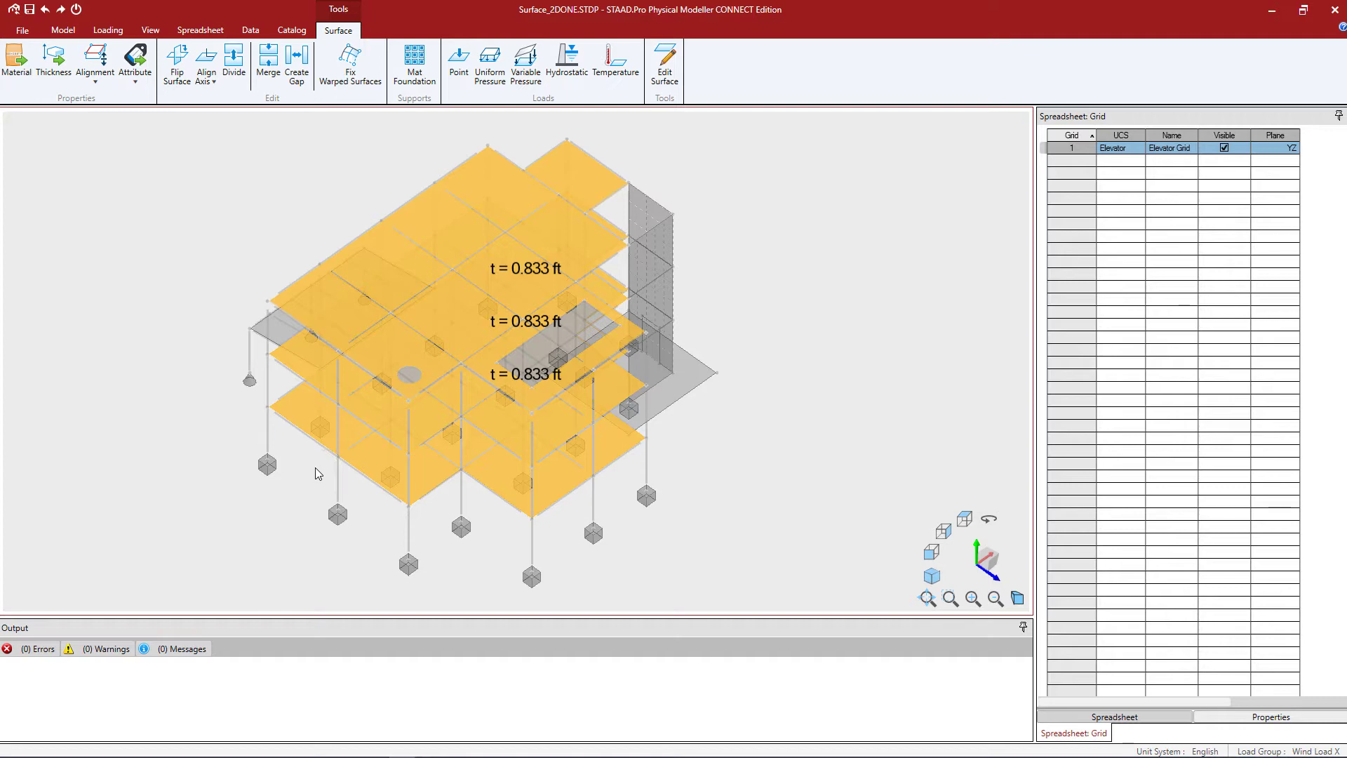
Step: Show the surface properties table to check the floor slab thicknesses, and clear the selection
click(202, 30)
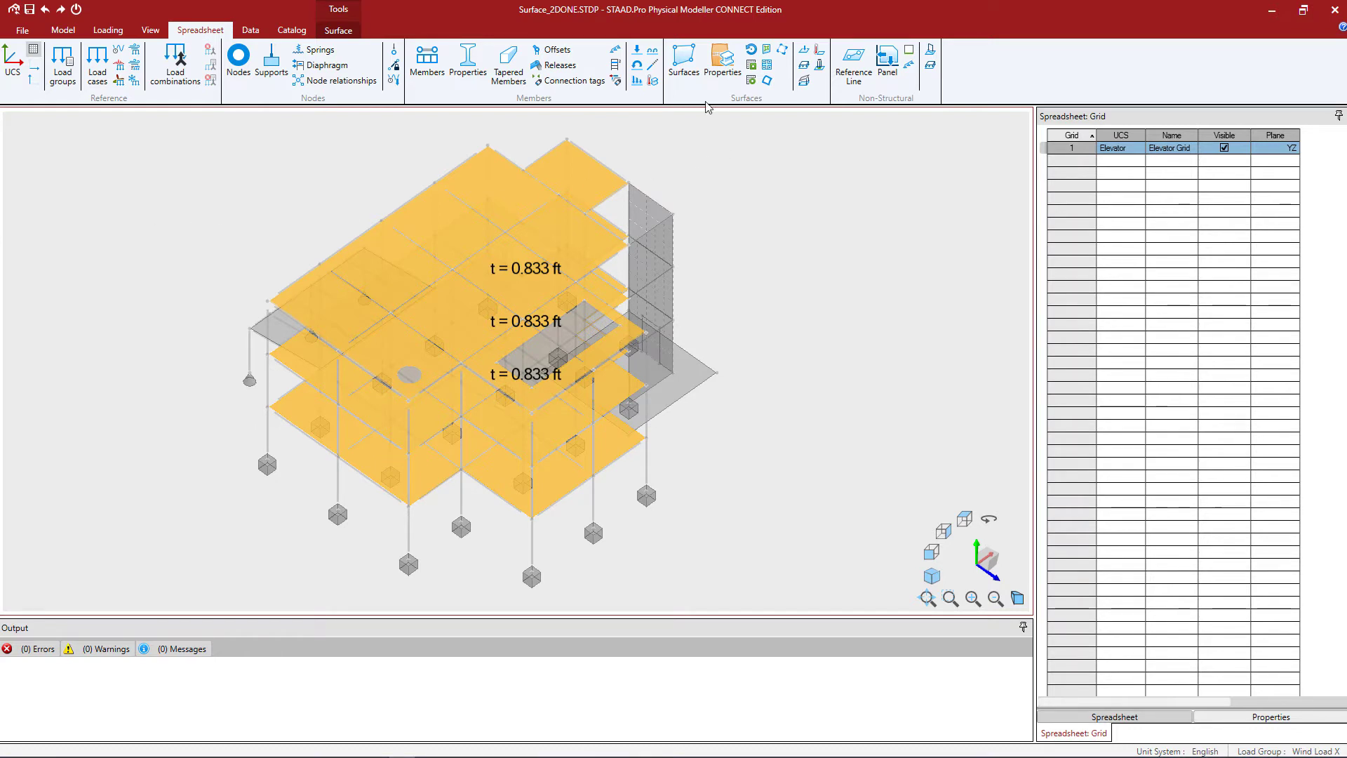
click(725, 64)
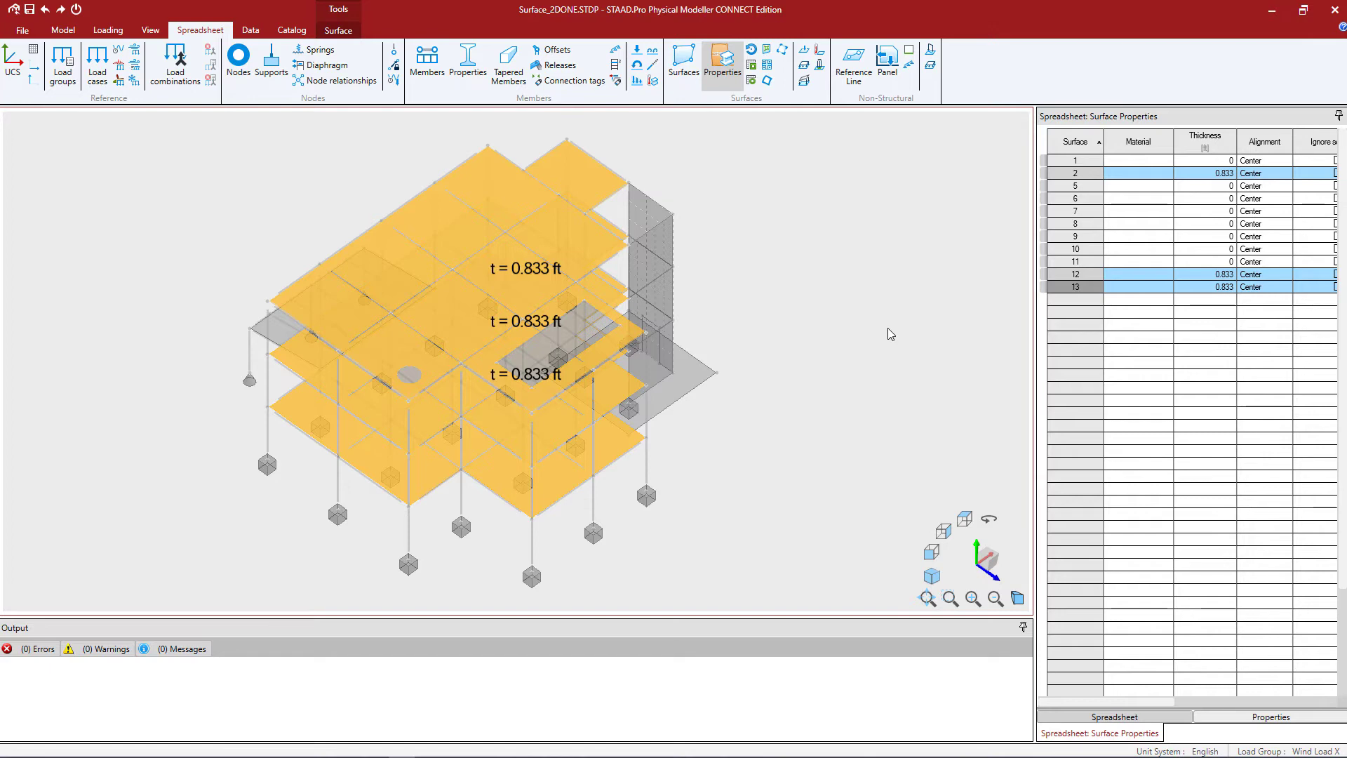
click(813, 297)
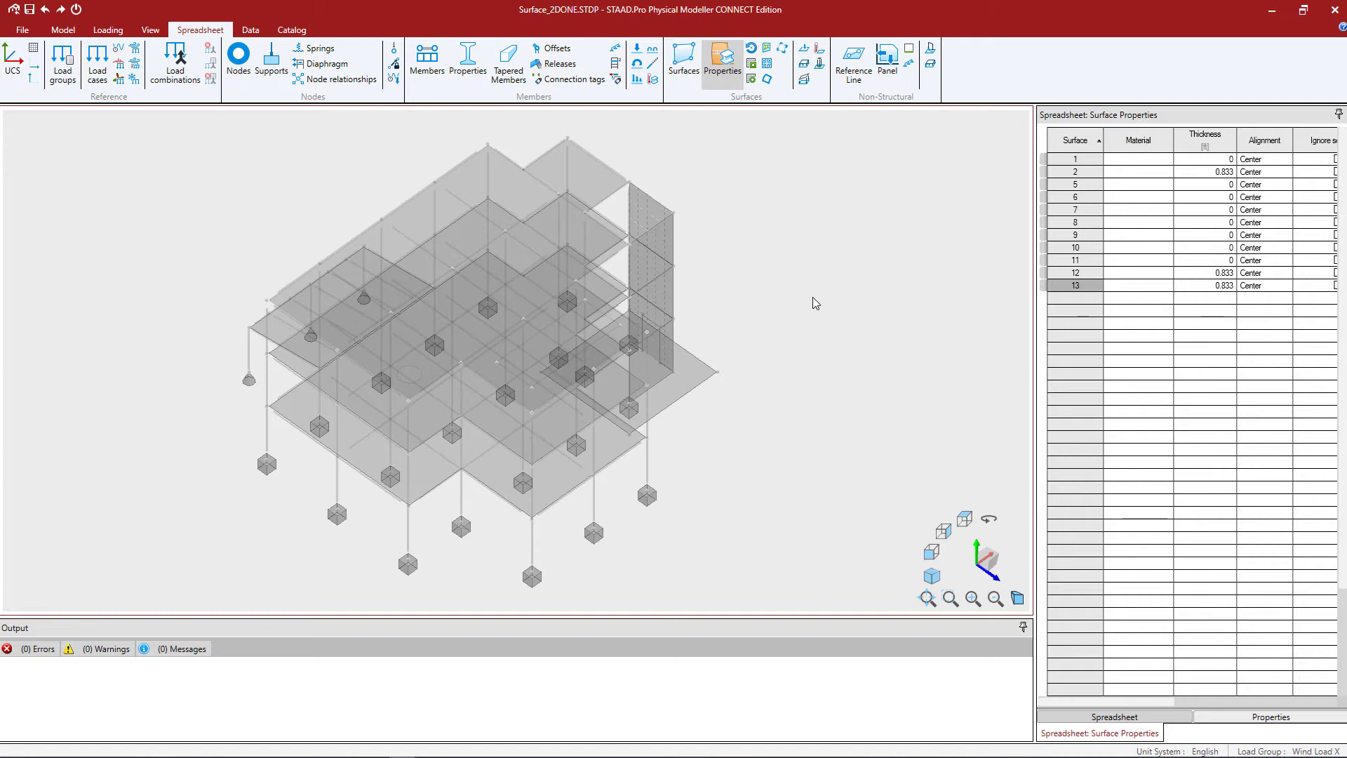
Step: Select the Mat Foundation group and assign its surface a thickness of 1.5 ft
click(250, 31)
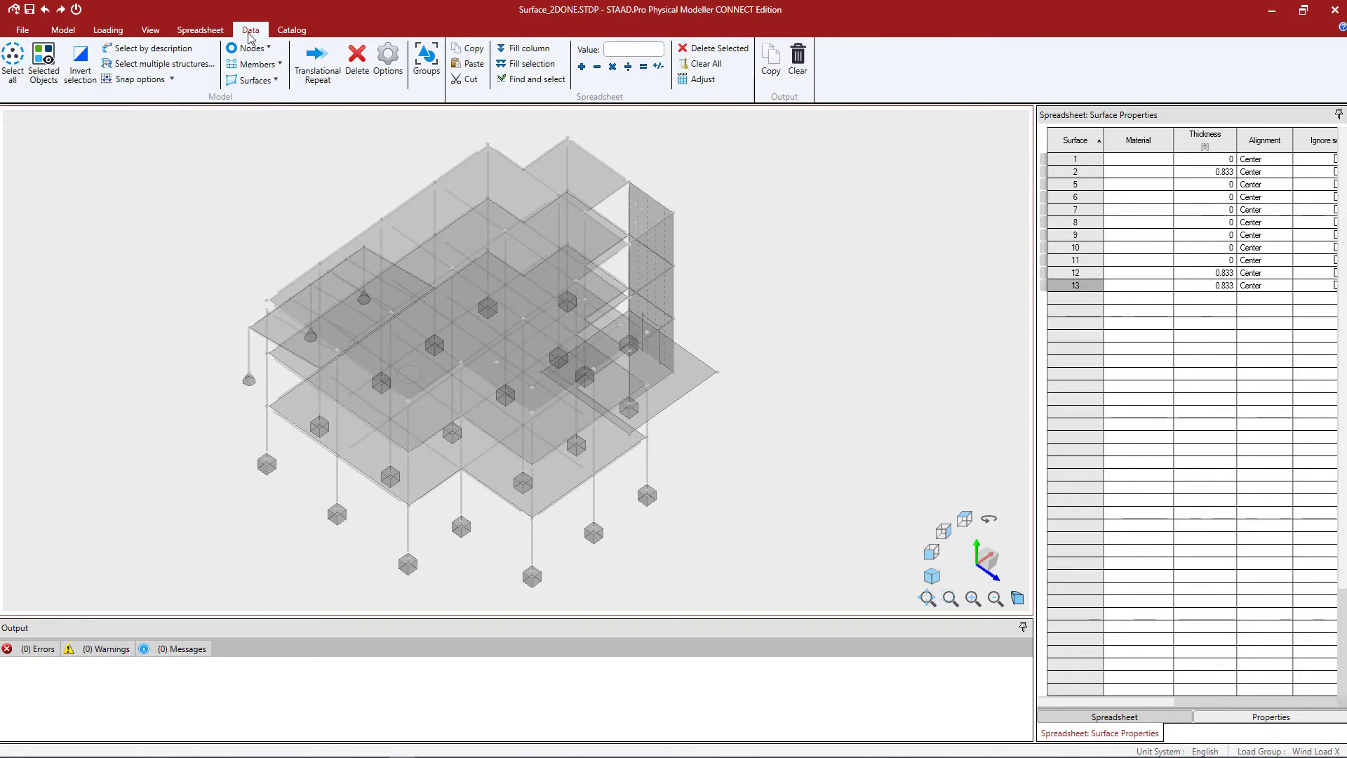
click(423, 63)
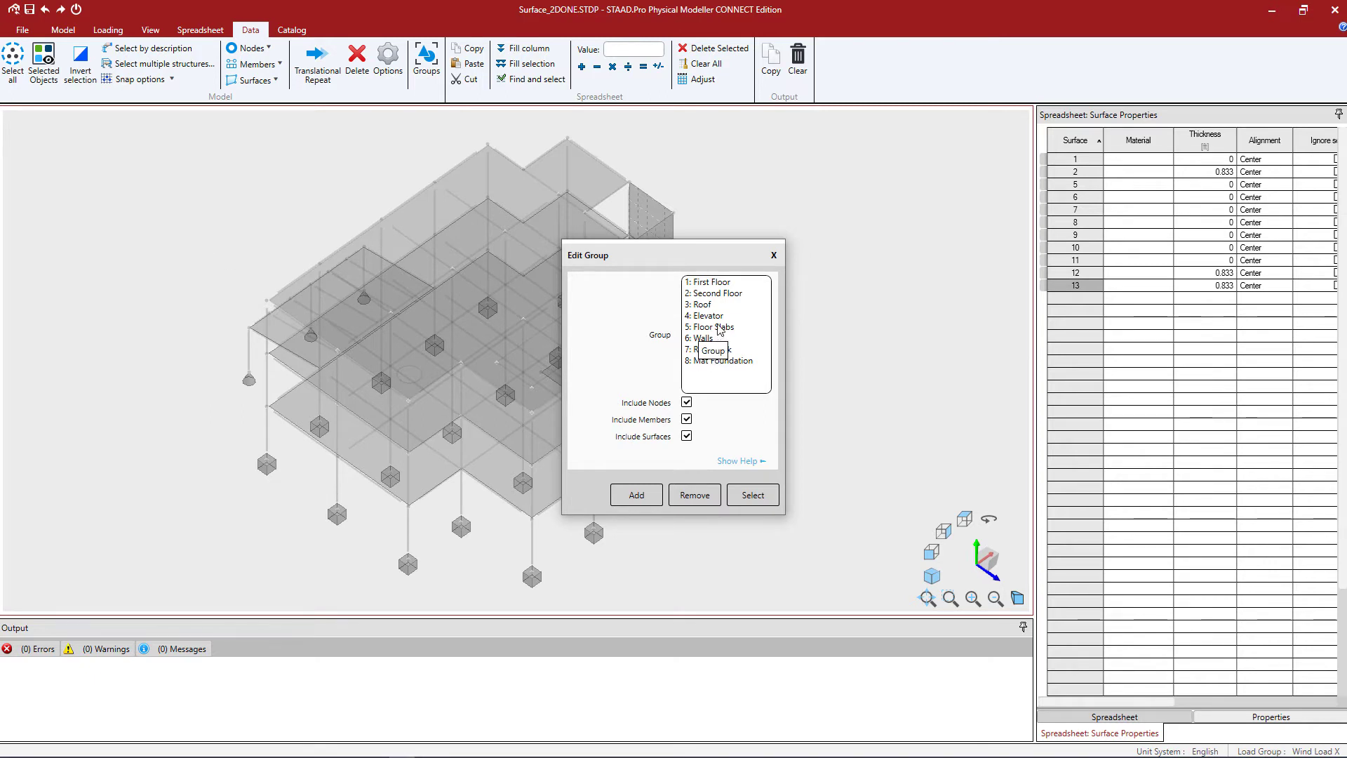
click(725, 360)
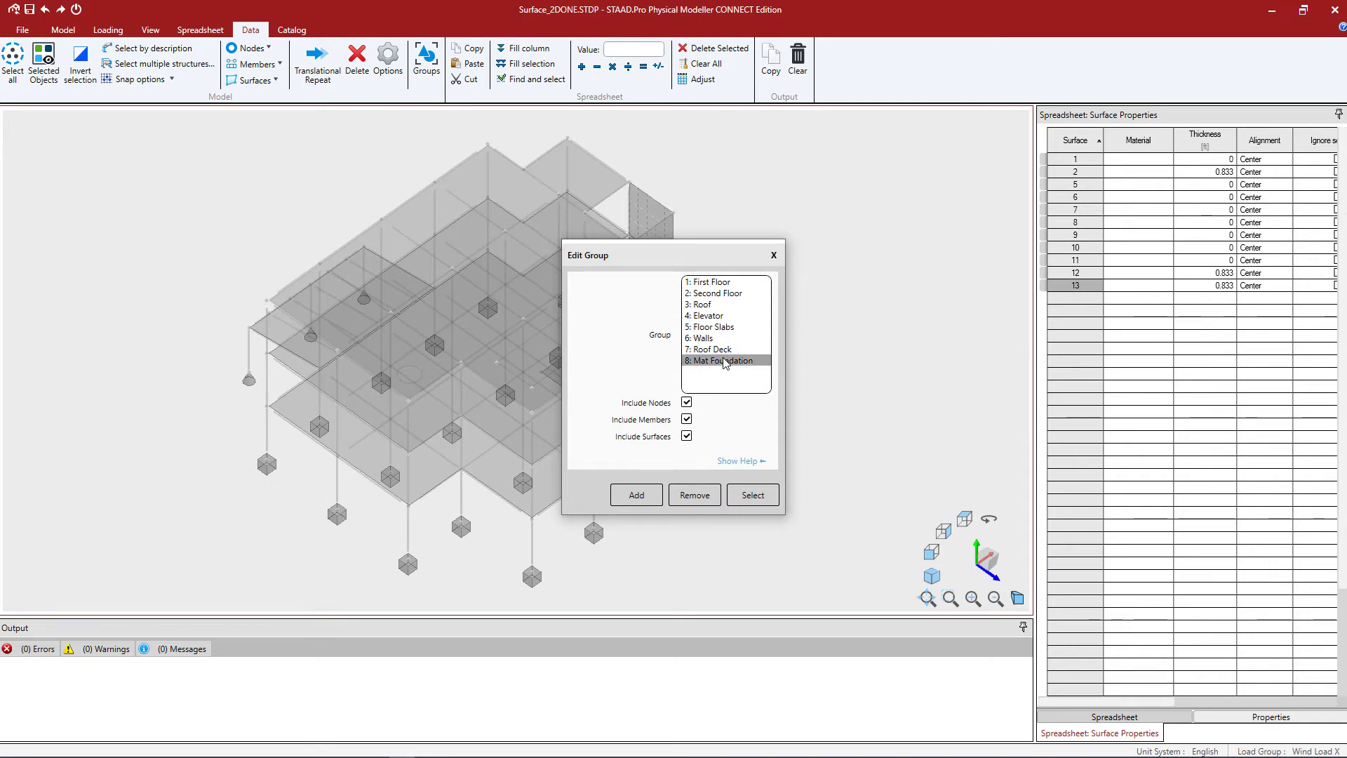
click(753, 494)
click(774, 255)
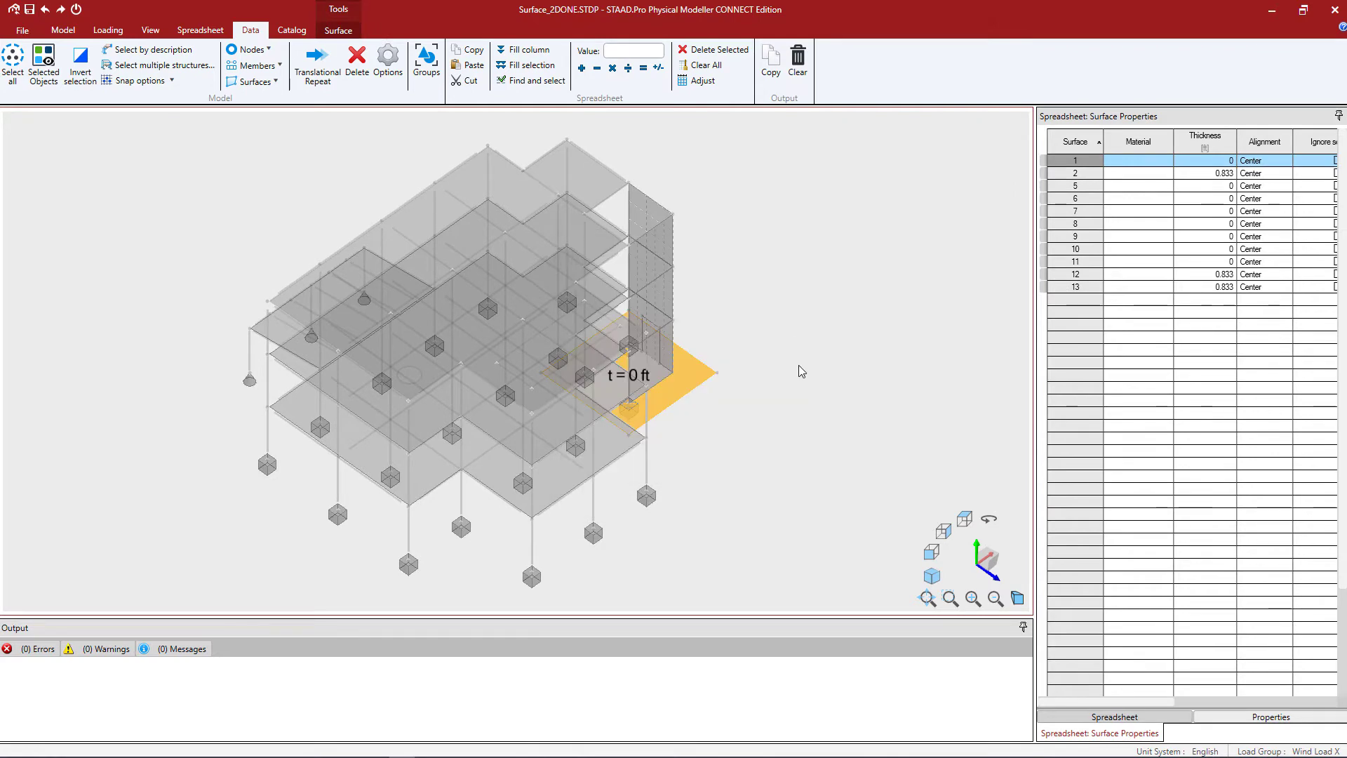
click(346, 34)
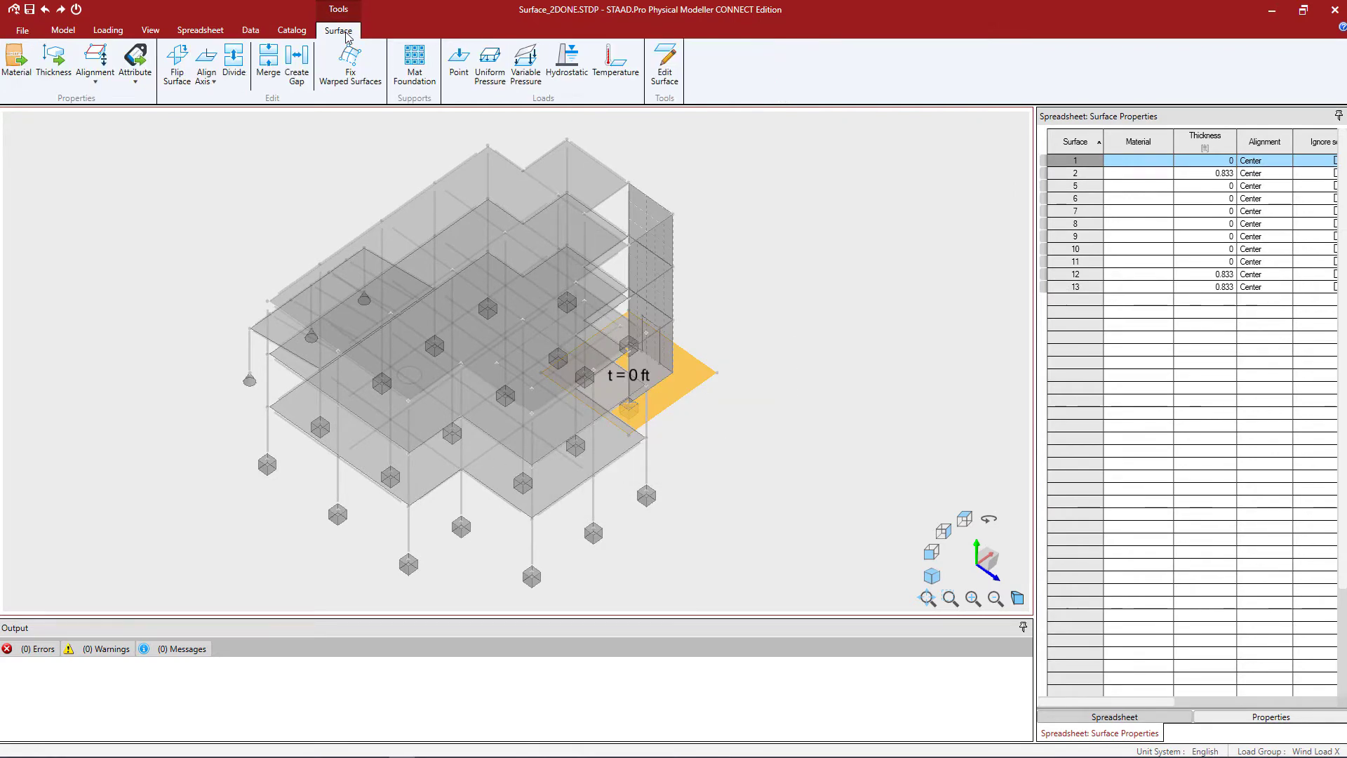
click(61, 79)
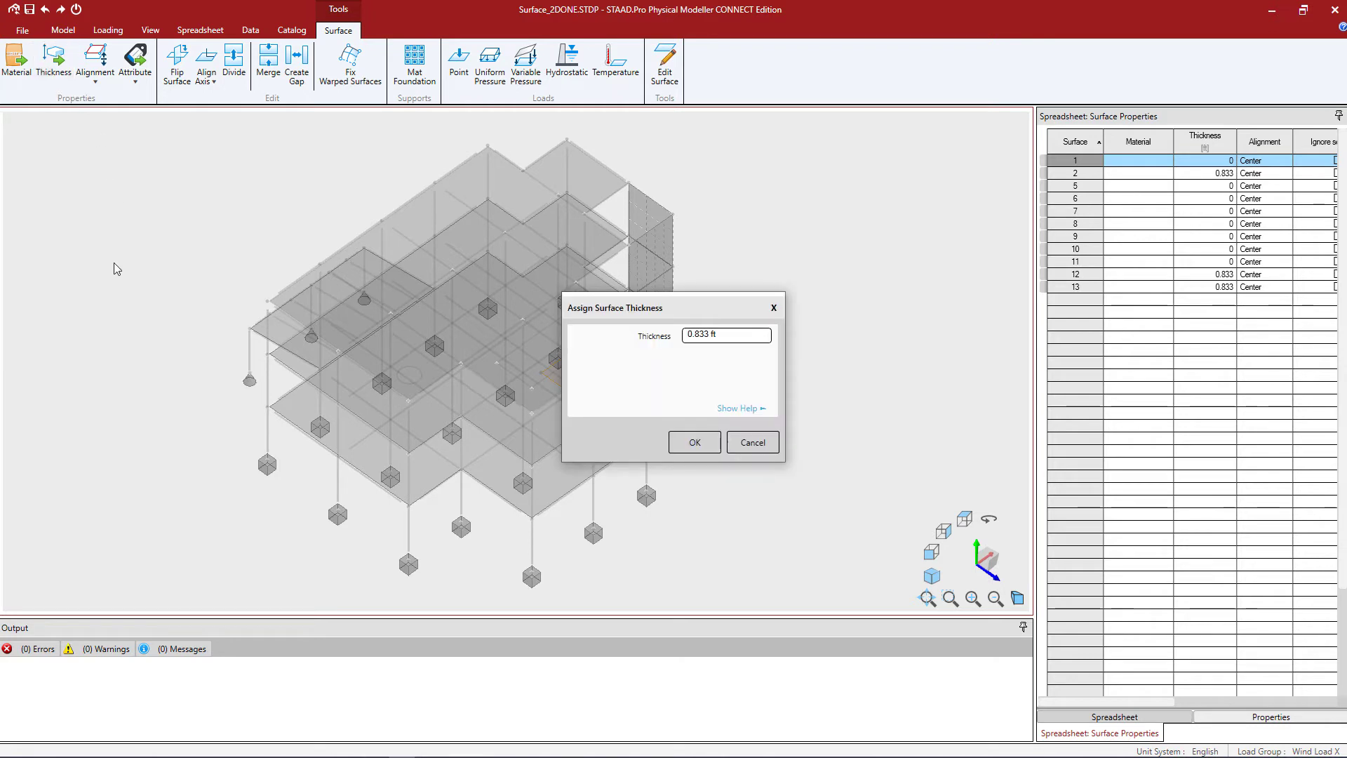
text(1.5)
click(698, 455)
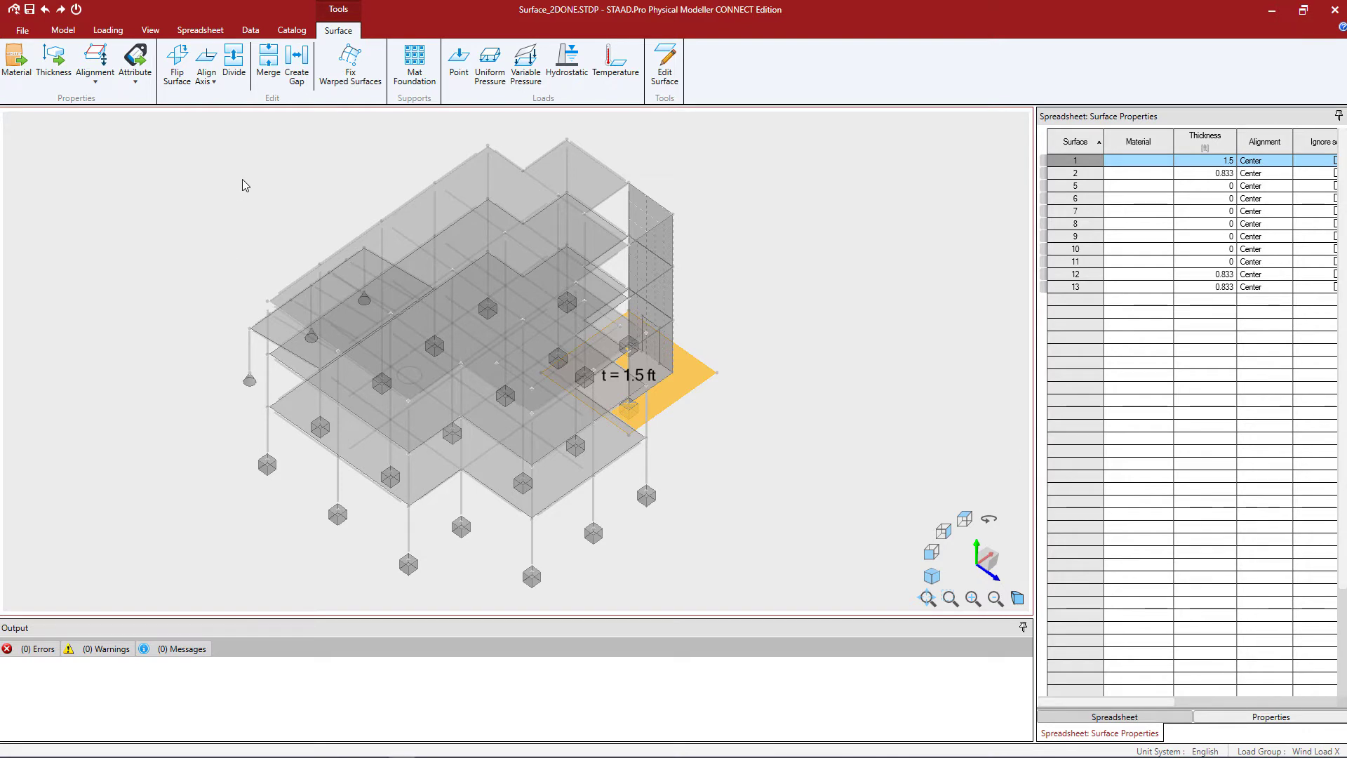
Step: Select the Walls group and assign its surfaces a thickness of 8 in, clearing the selection when done
click(251, 30)
click(426, 56)
click(708, 340)
click(752, 494)
click(338, 31)
click(53, 59)
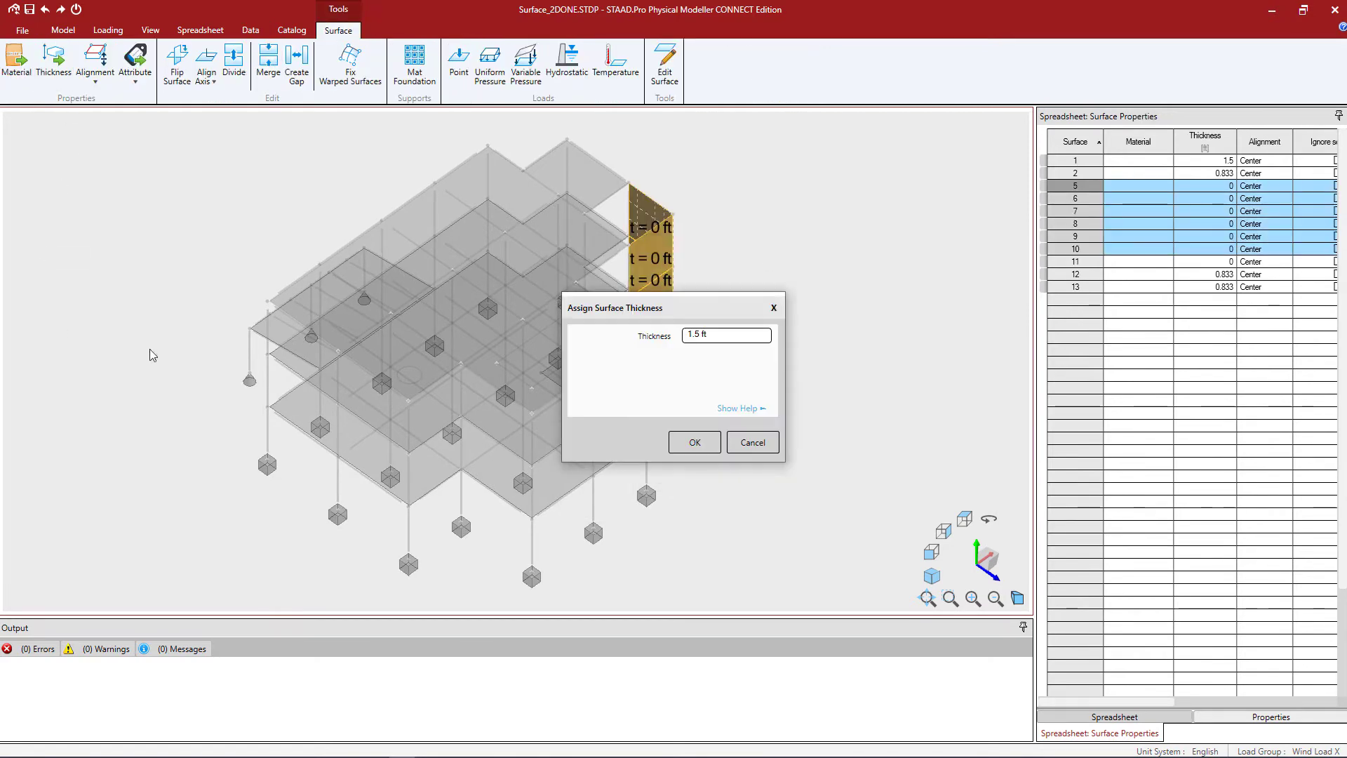
triple_click(728, 333)
text(8 in)
click(695, 442)
click(204, 225)
Step: Select the Roof Deck group and assign its surface a thickness of 0.0833 ft, clearing the selection when done
click(426, 59)
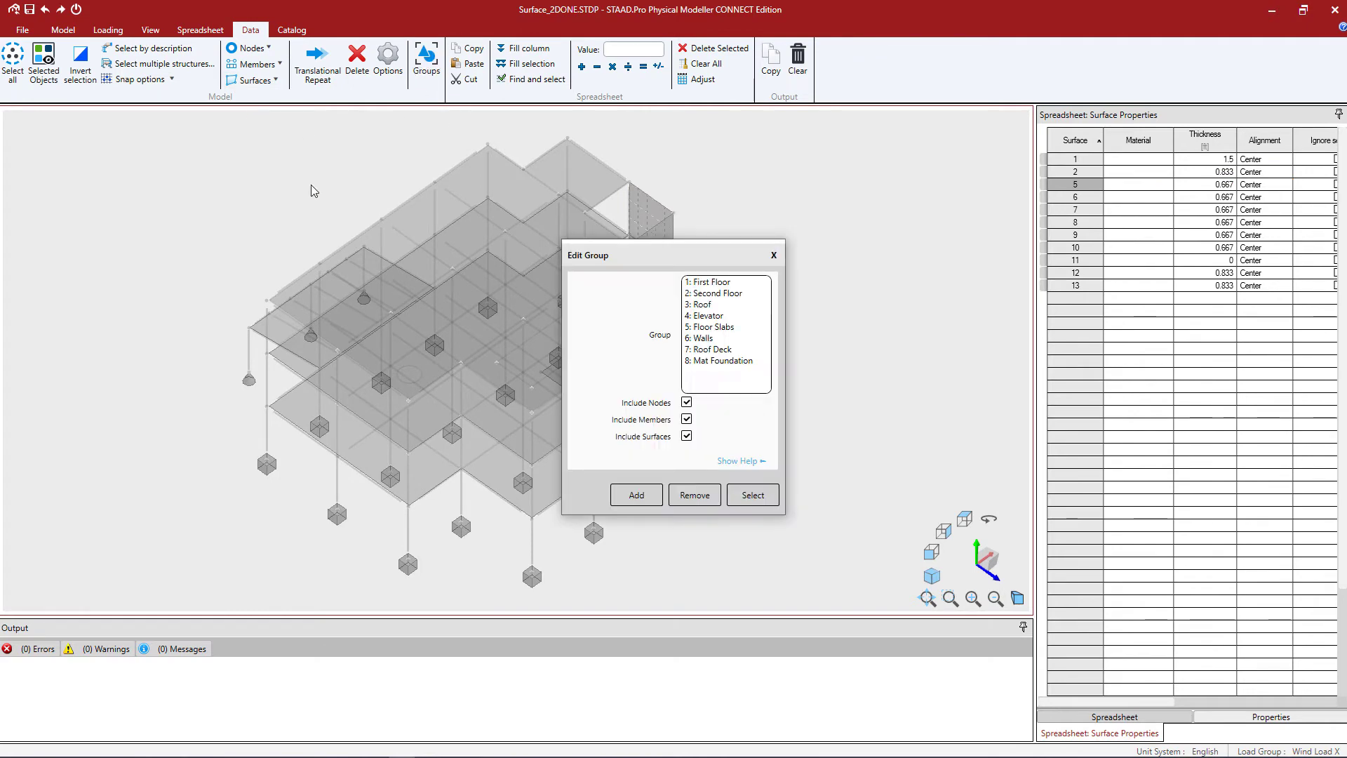
click(712, 349)
click(752, 495)
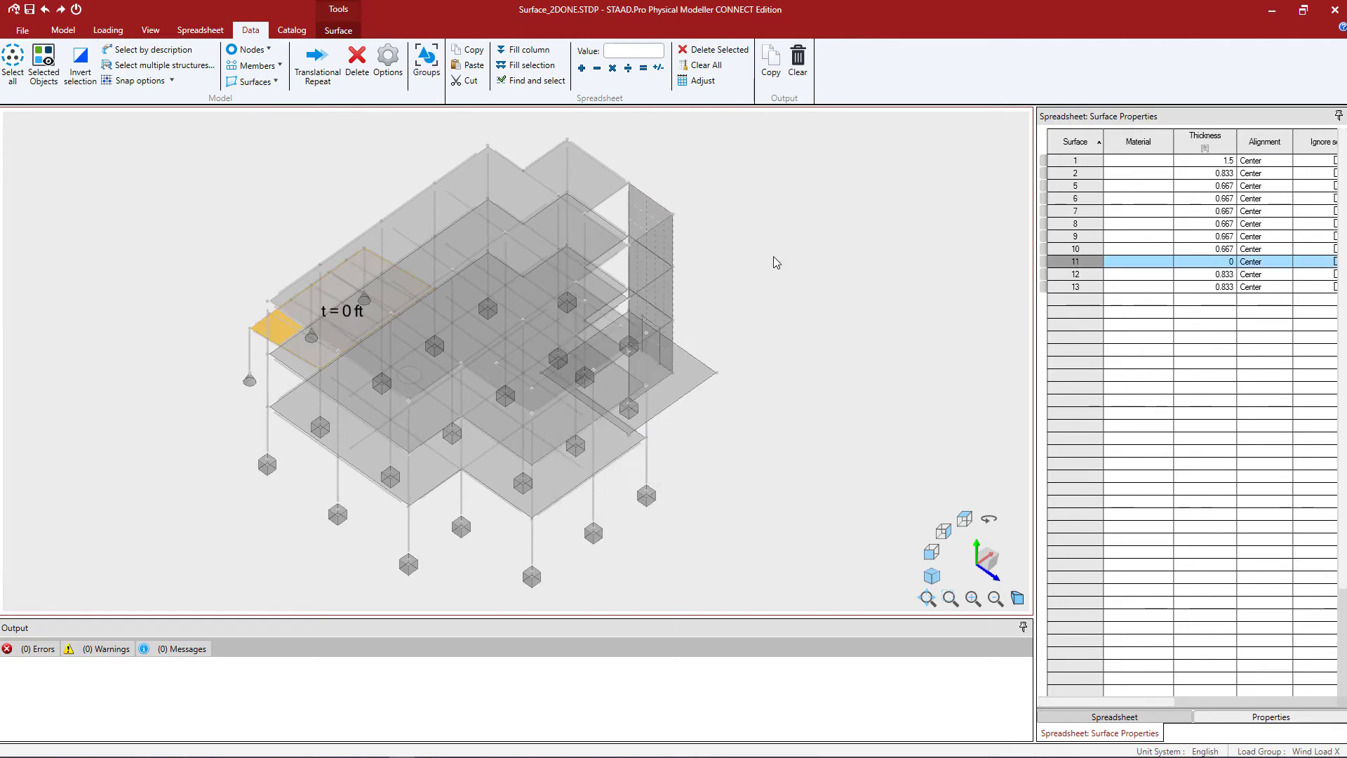
click(54, 62)
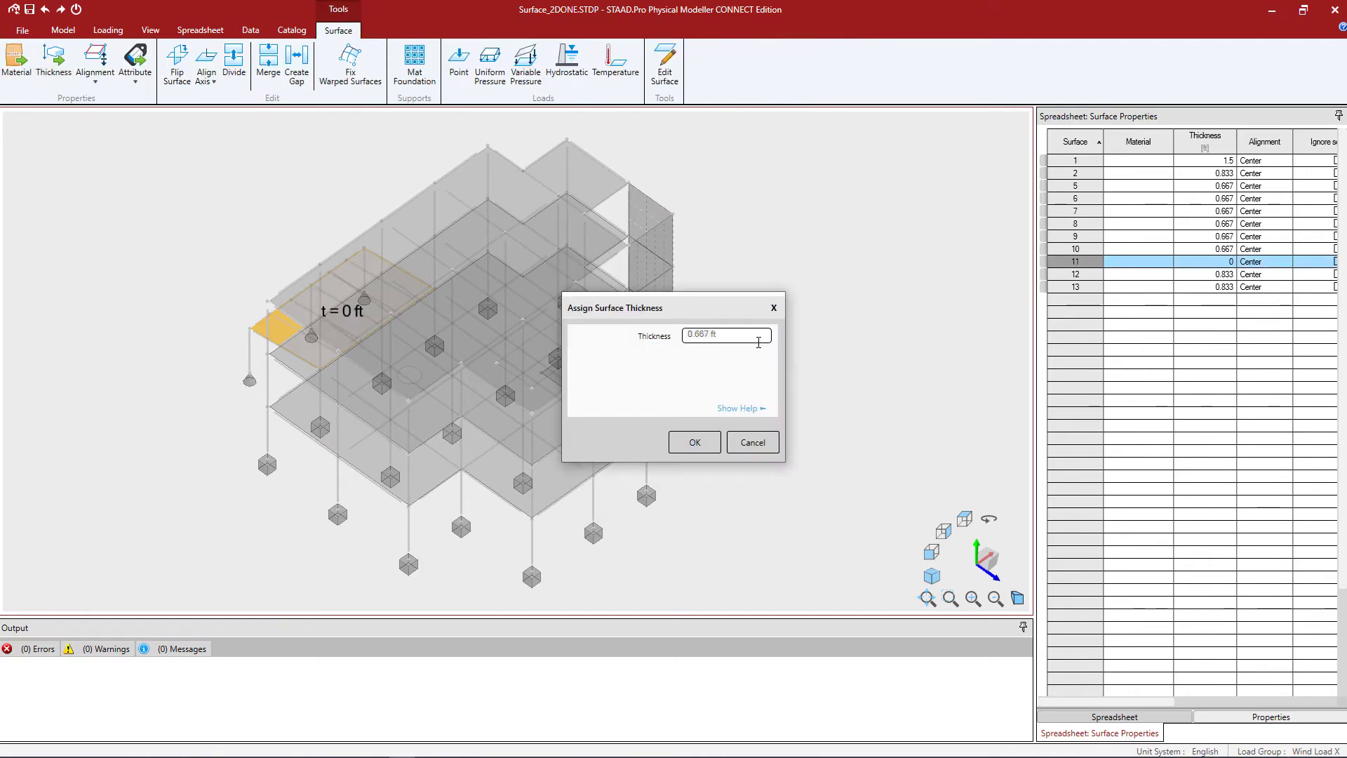
text(0.0833)
click(695, 442)
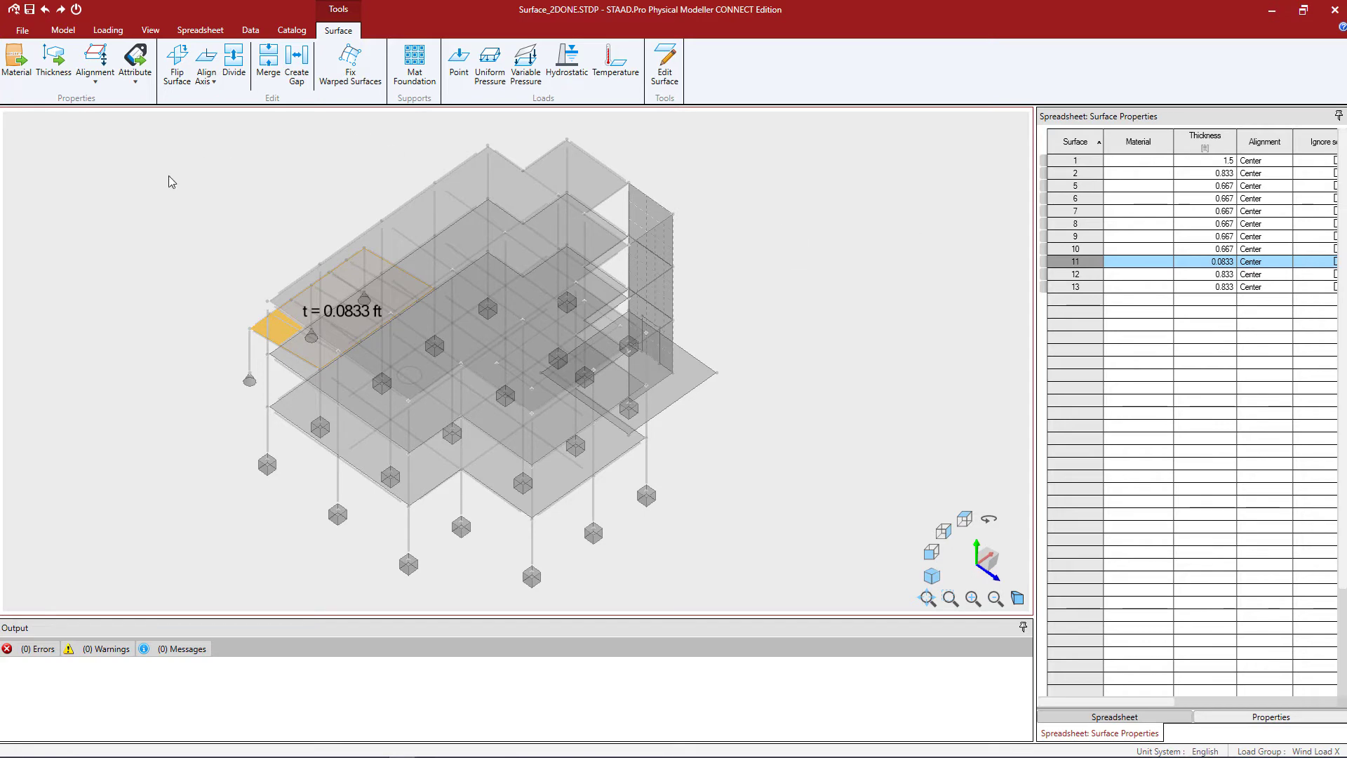
click(164, 195)
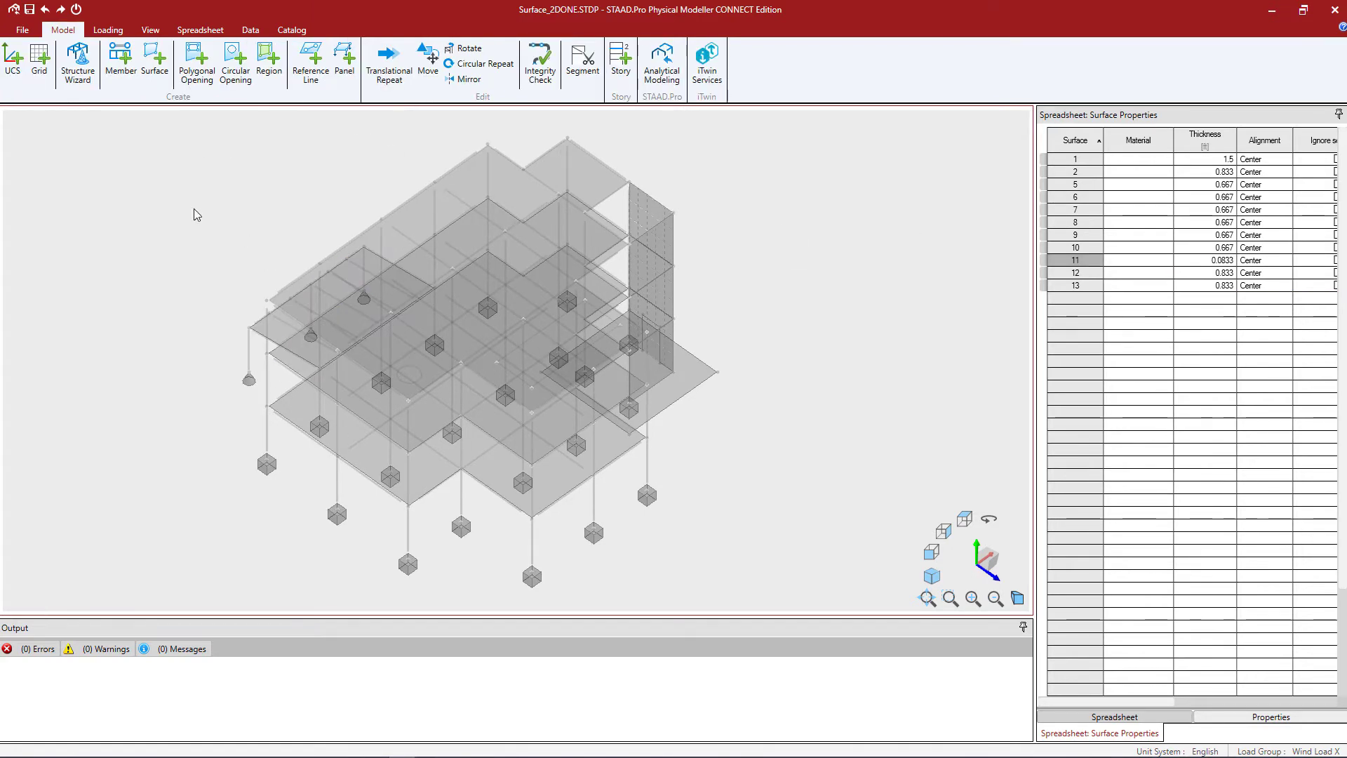
Step: Assign a thickness of 16 in to the rectangular region in the floor slab
click(538, 348)
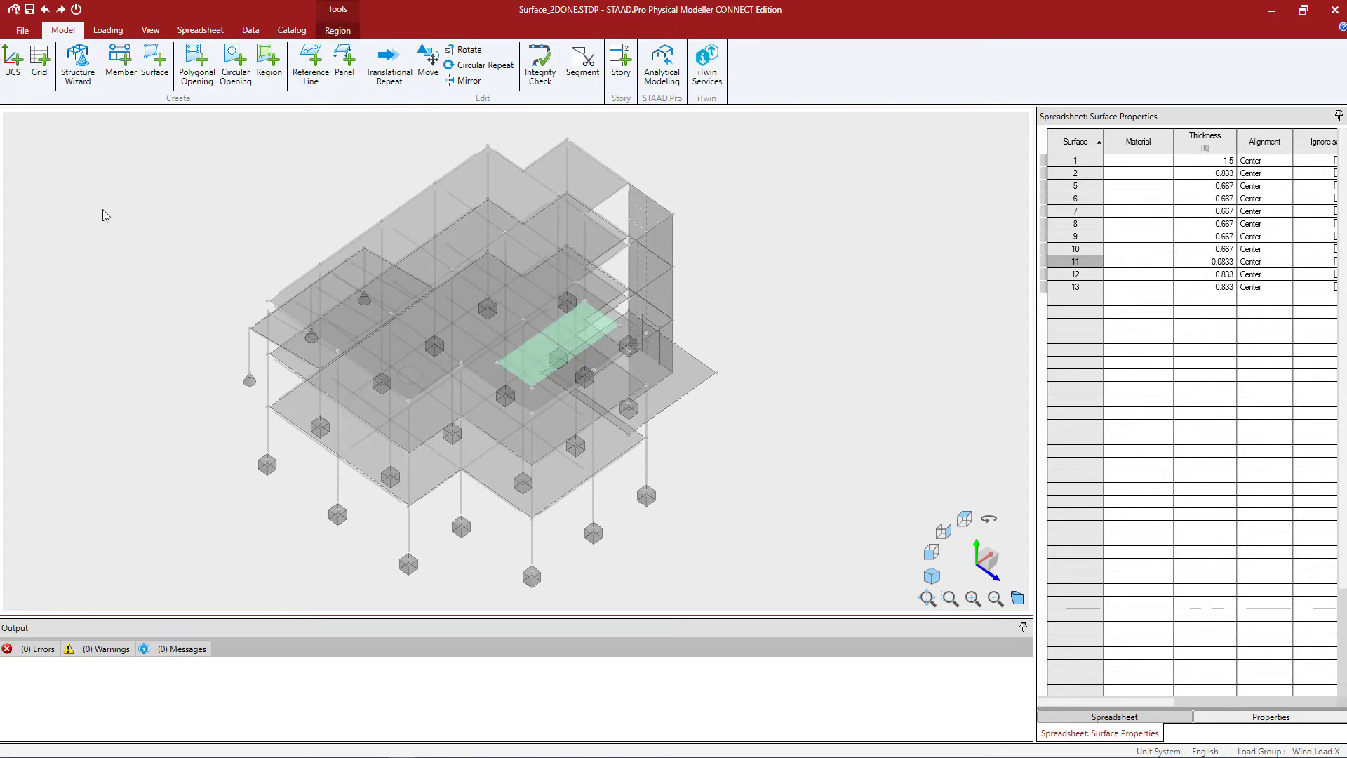
click(338, 31)
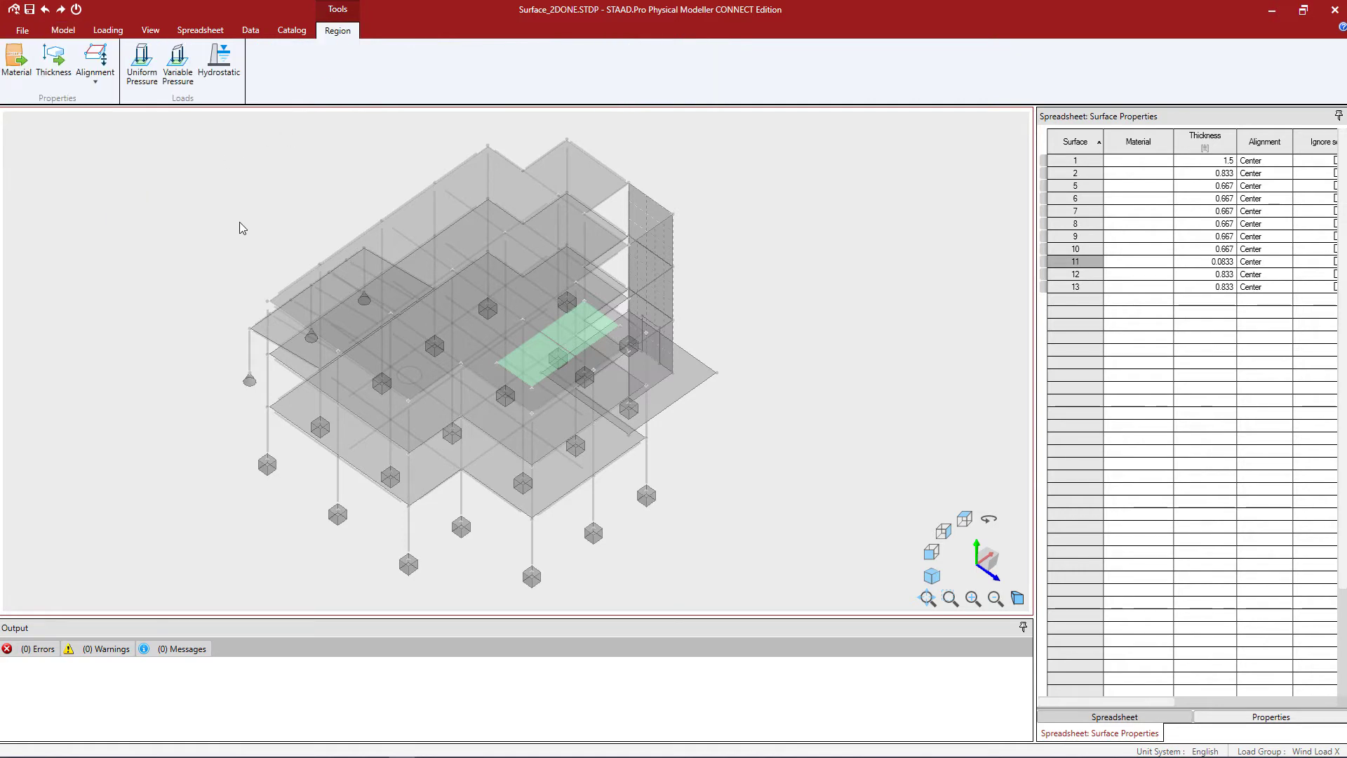
click(54, 62)
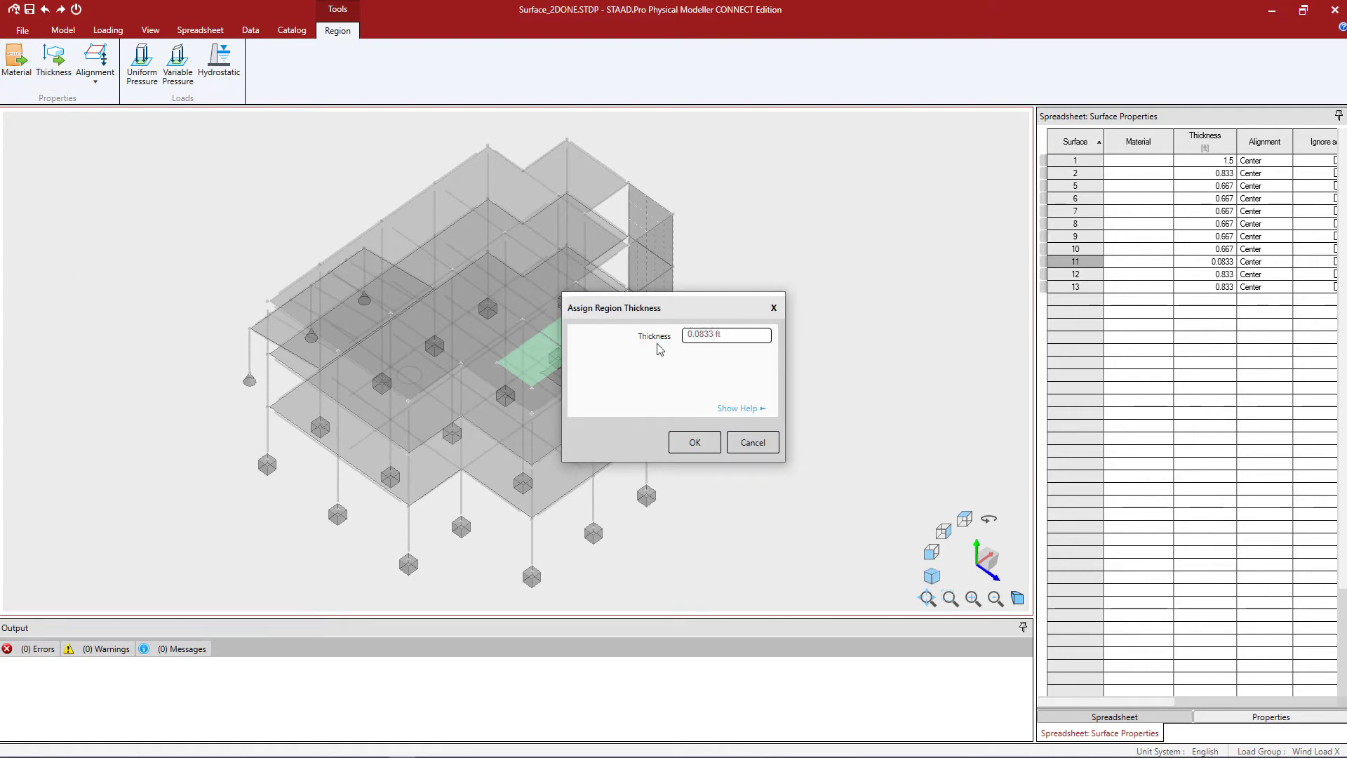
text(16)
click(696, 442)
mouse_move(596, 353)
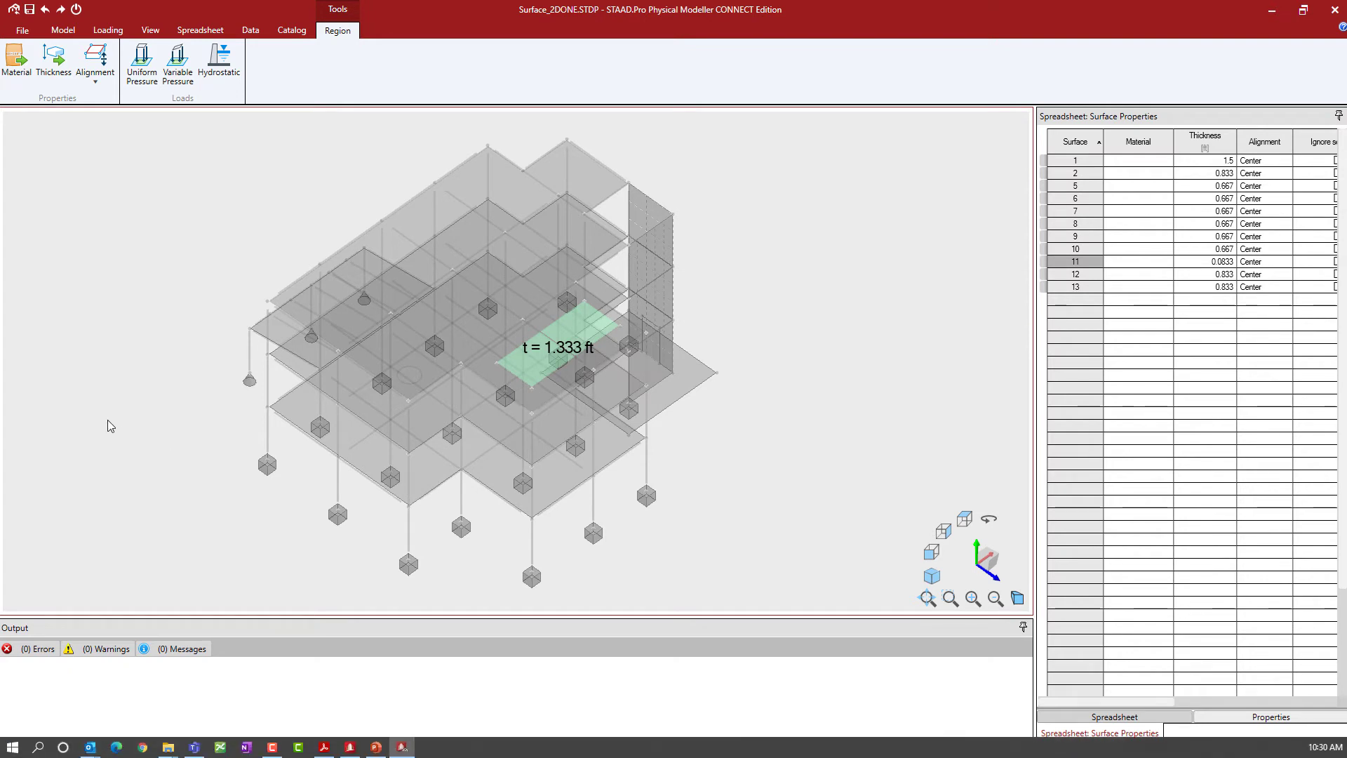
Step: Show the Regions table, examine the region's thickness and placement columns, and clear the selection
click(193, 32)
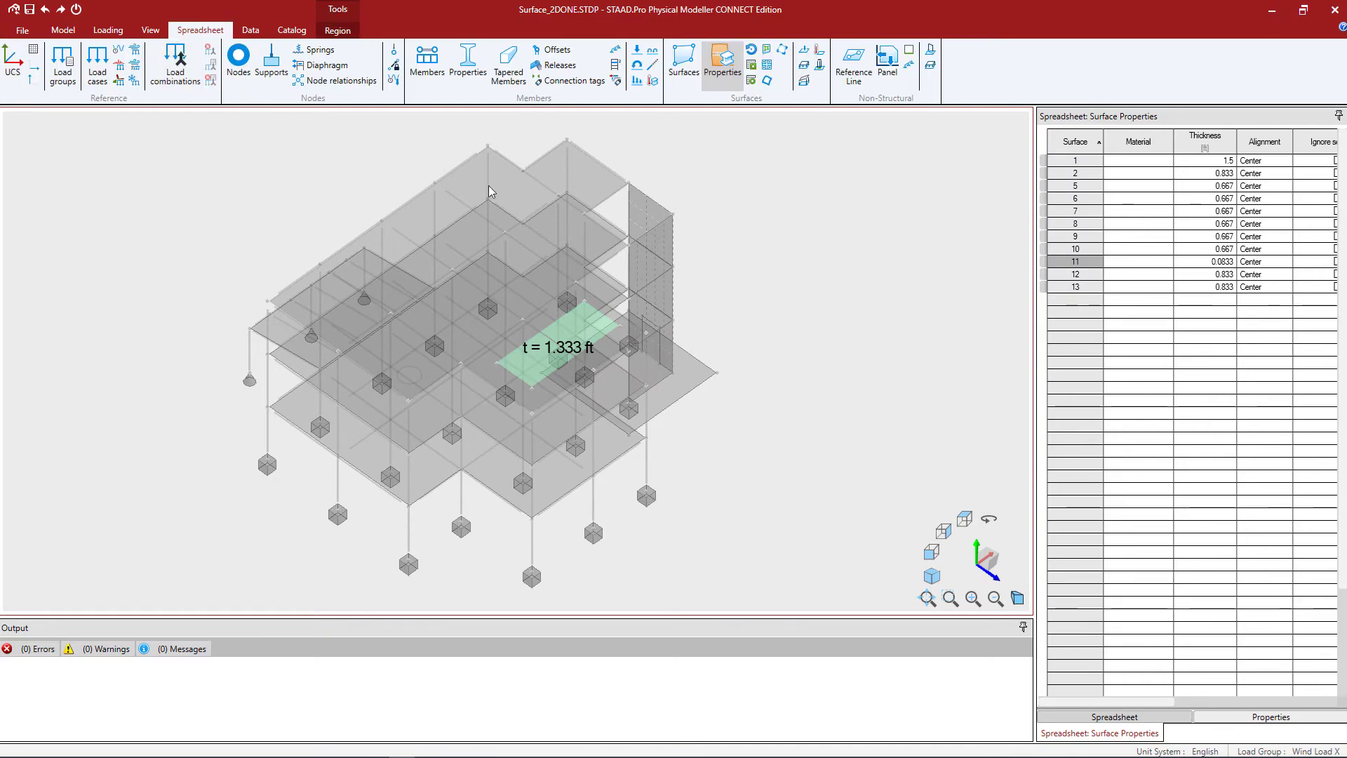
click(767, 49)
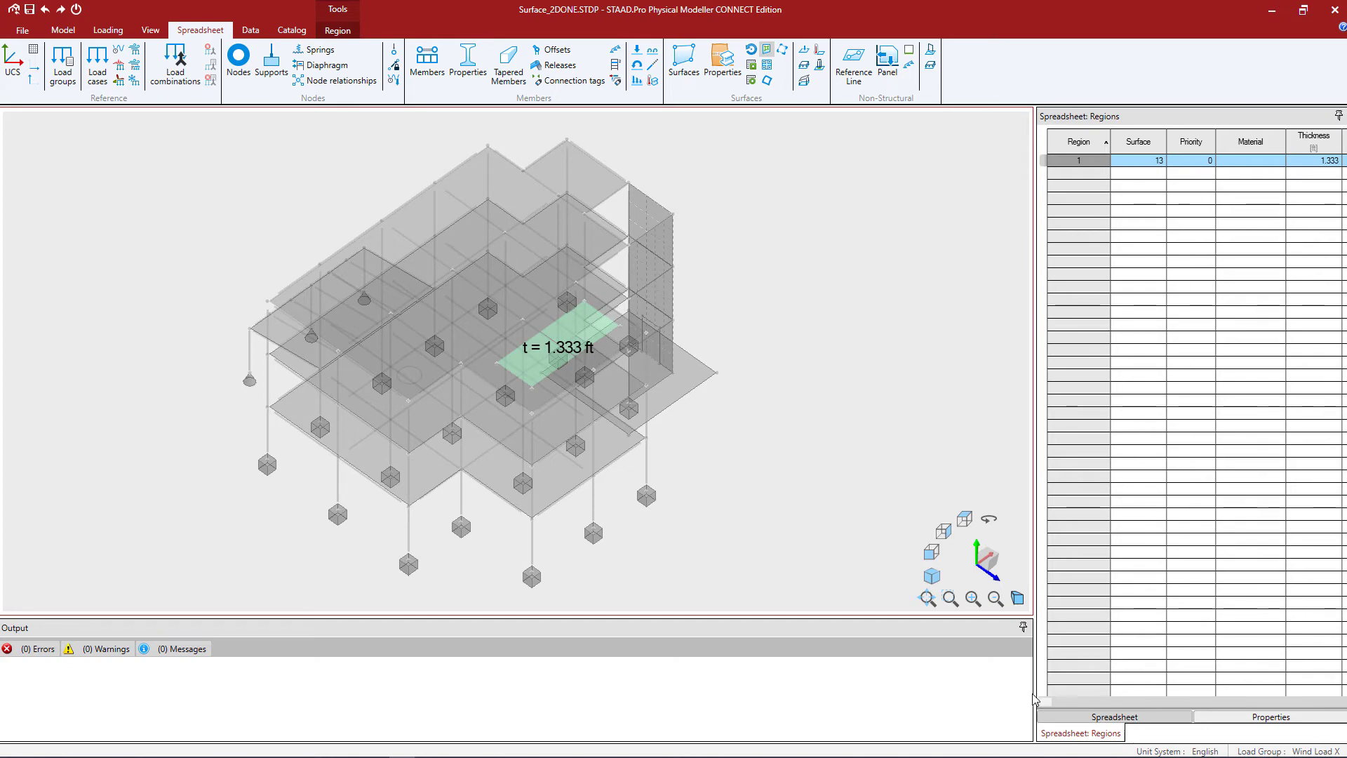
drag(1044, 707, 1056, 708)
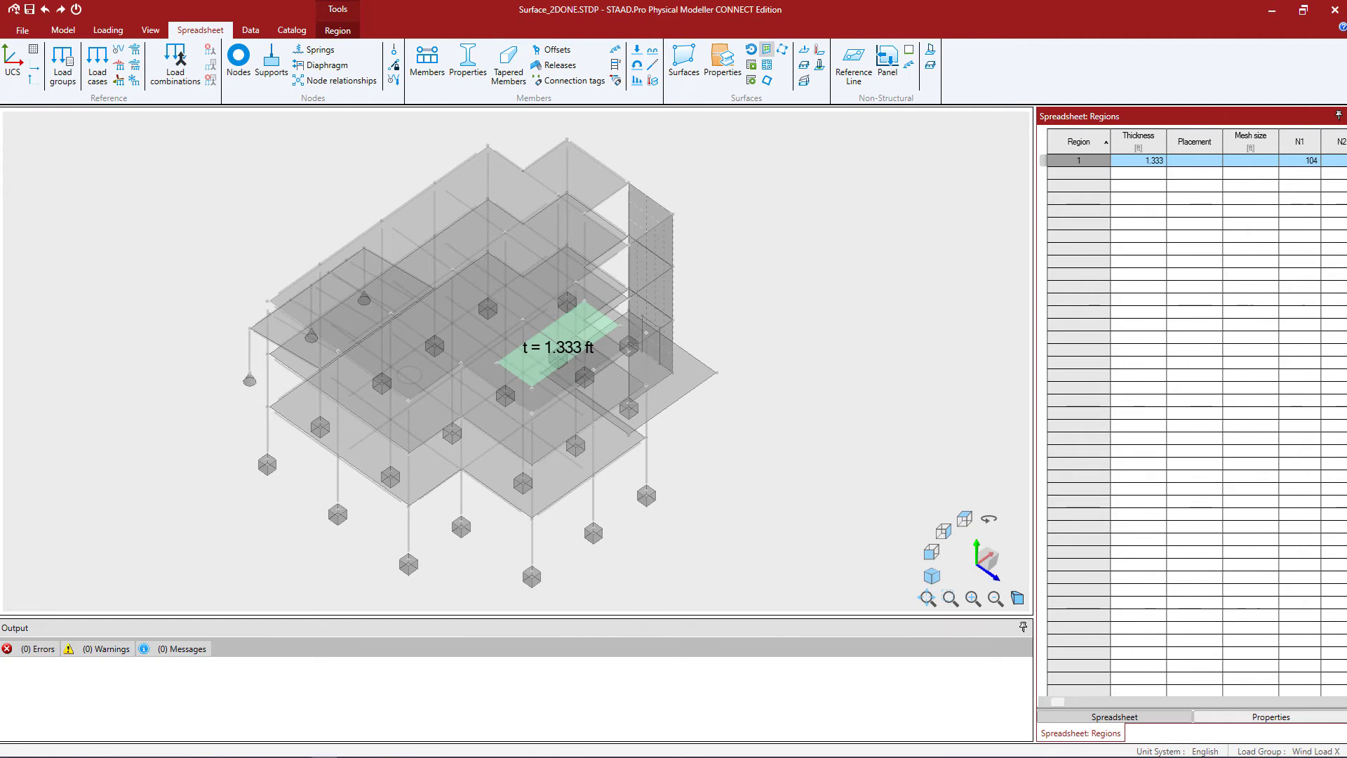
click(116, 419)
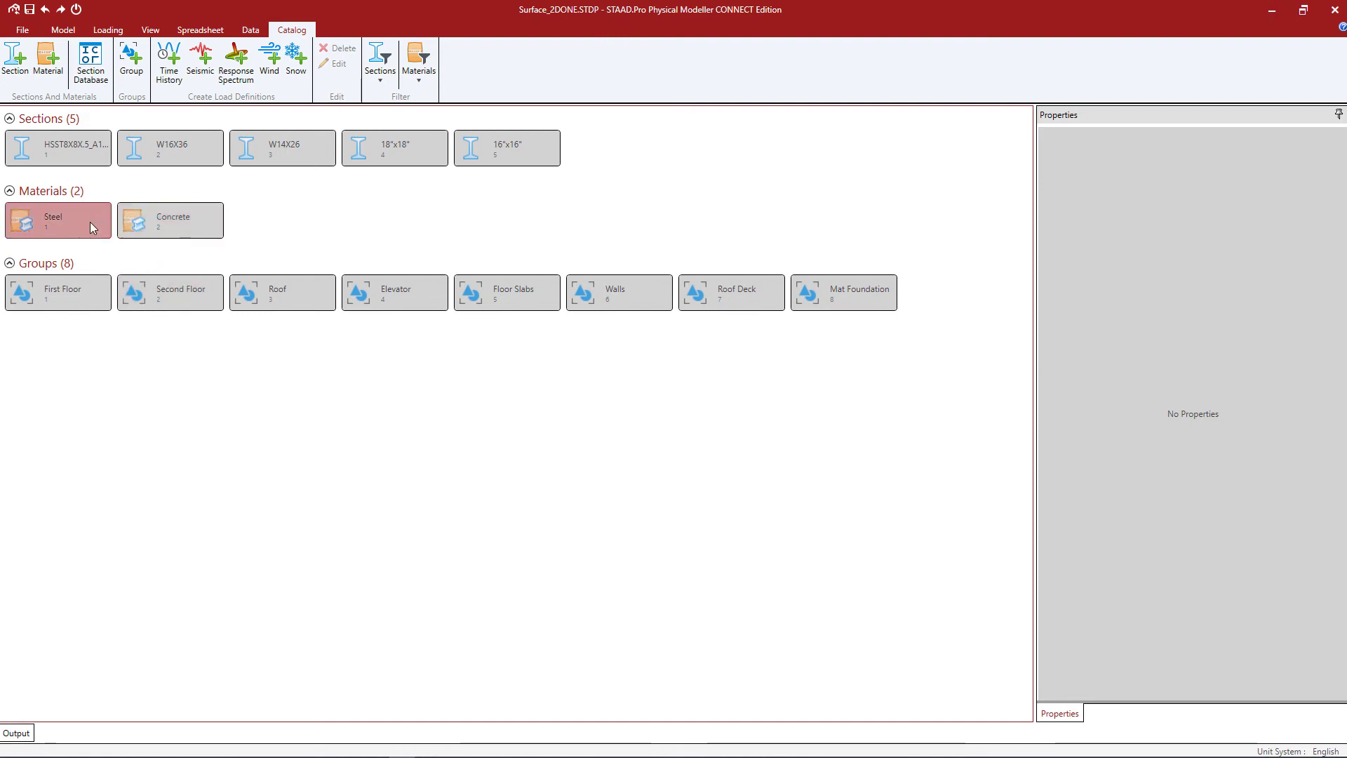
Step: Examine the custom steel and concrete property fields offered for a new material, and leave without adding one
click(47, 70)
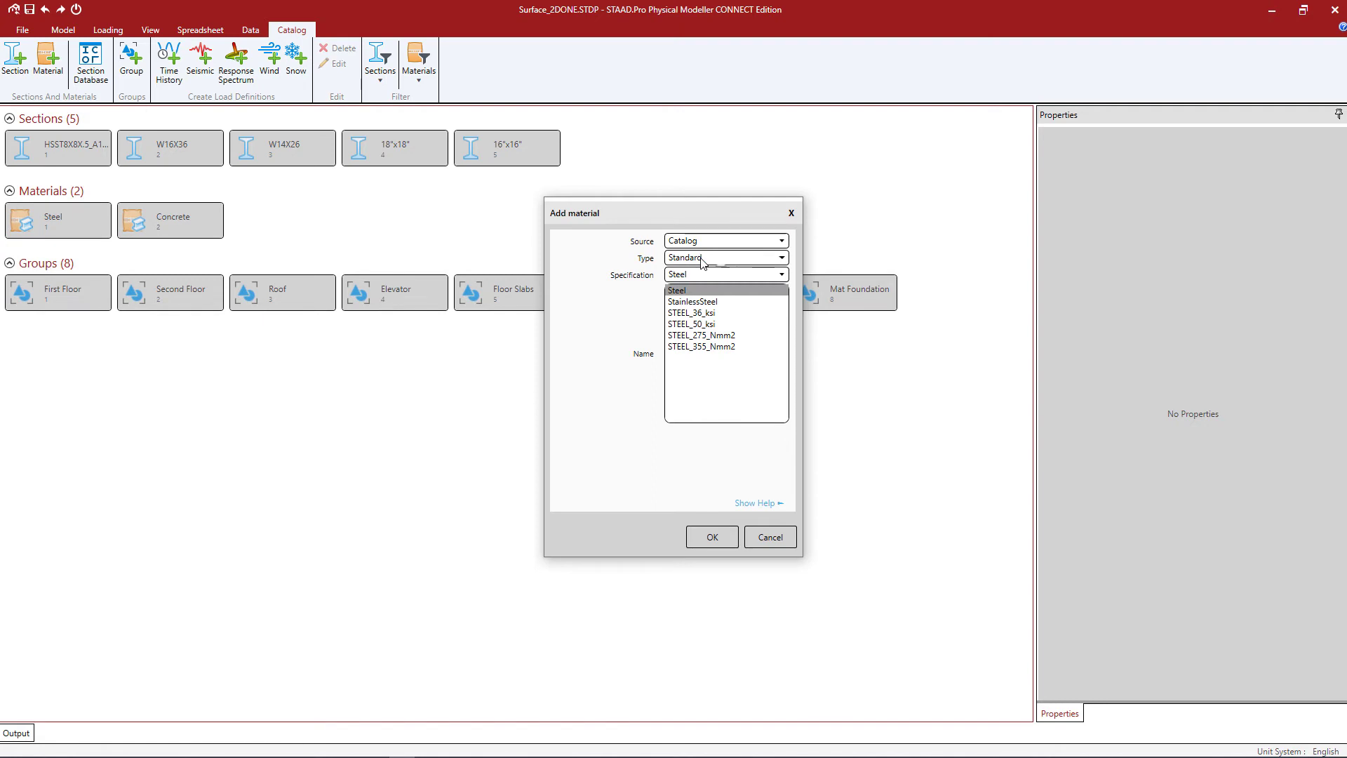
click(701, 258)
click(719, 307)
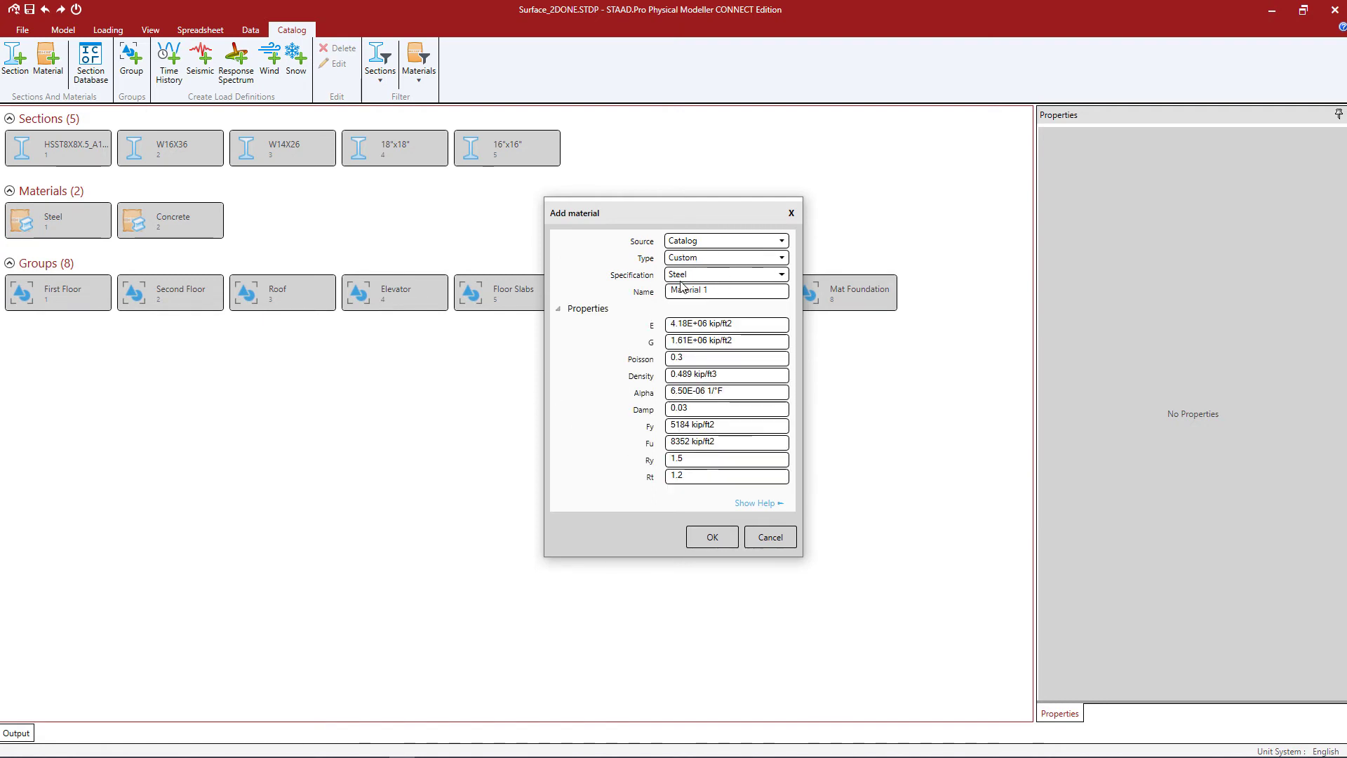
click(680, 278)
key(Escape)
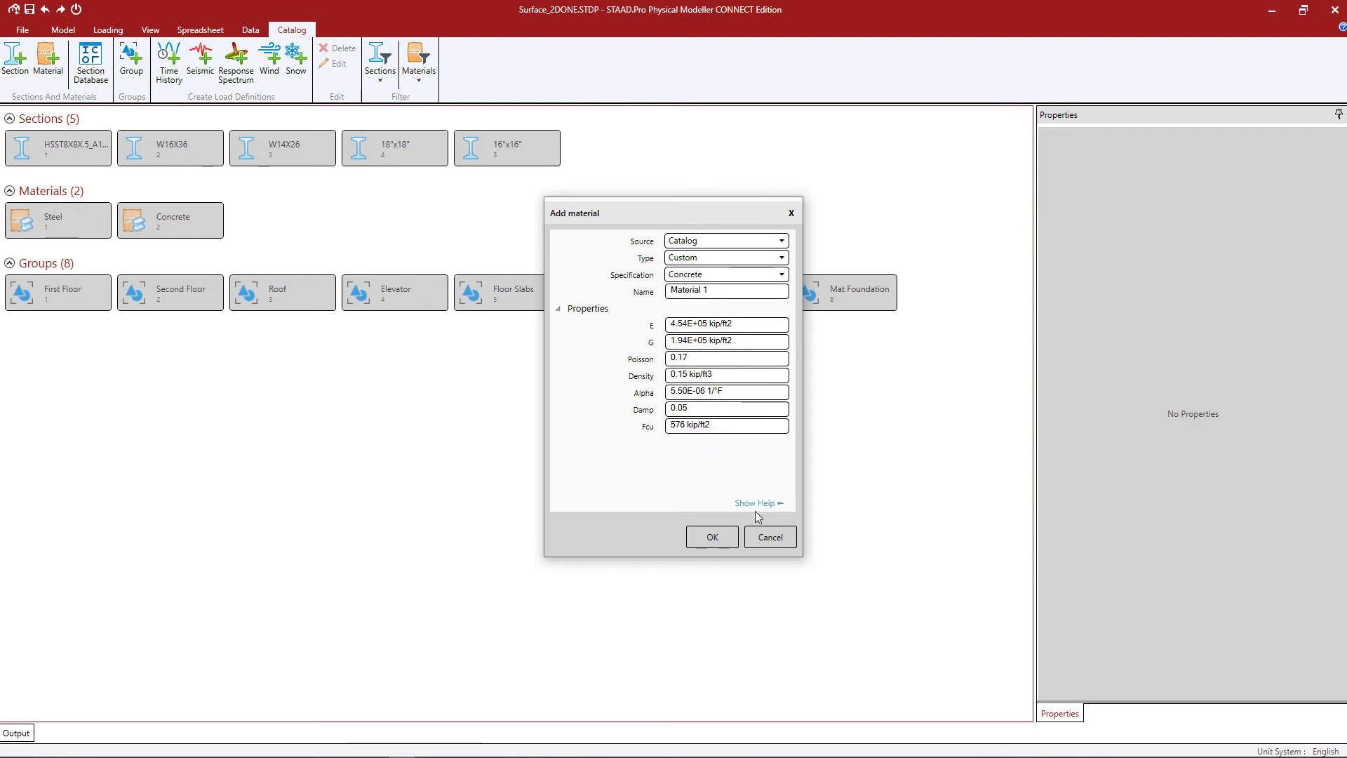
click(769, 538)
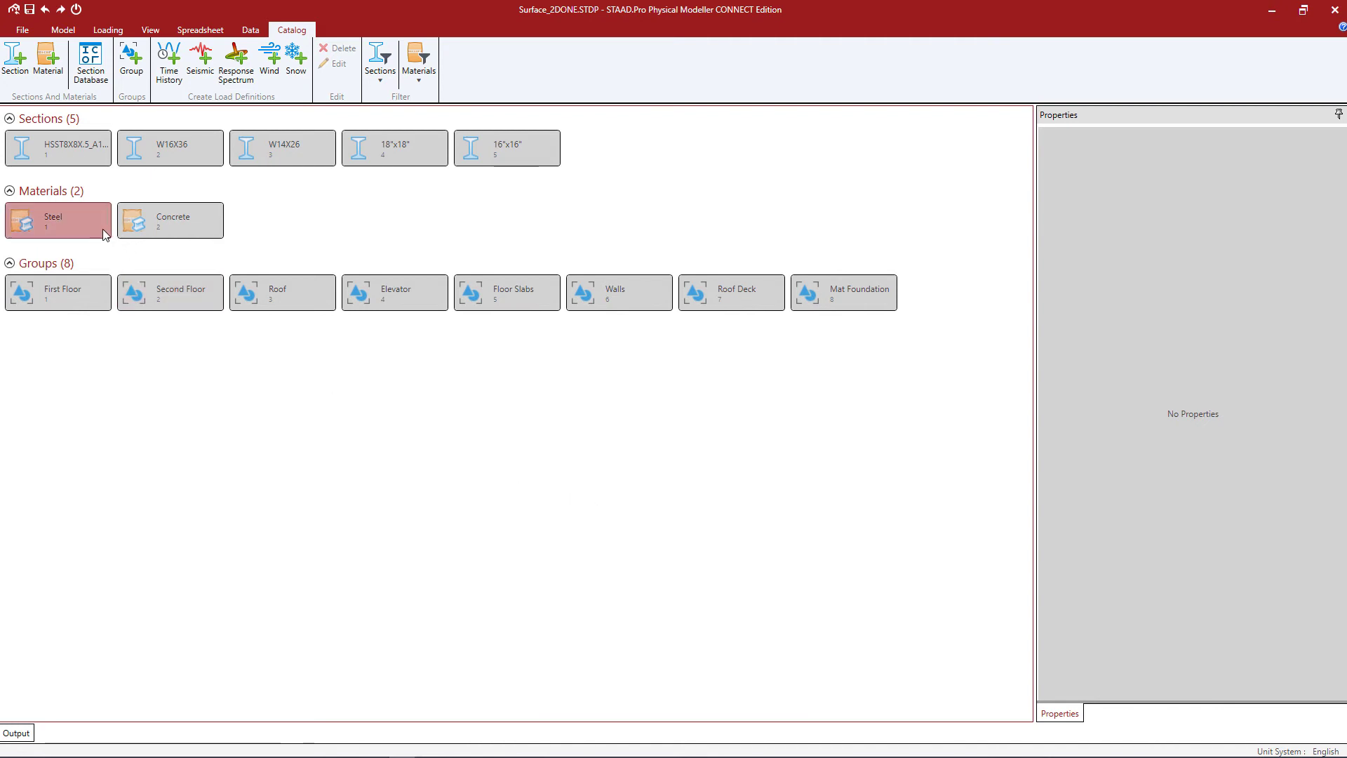
Step: Select the roof deck surface in the model and assign it the Steel material already defined in the model
click(68, 31)
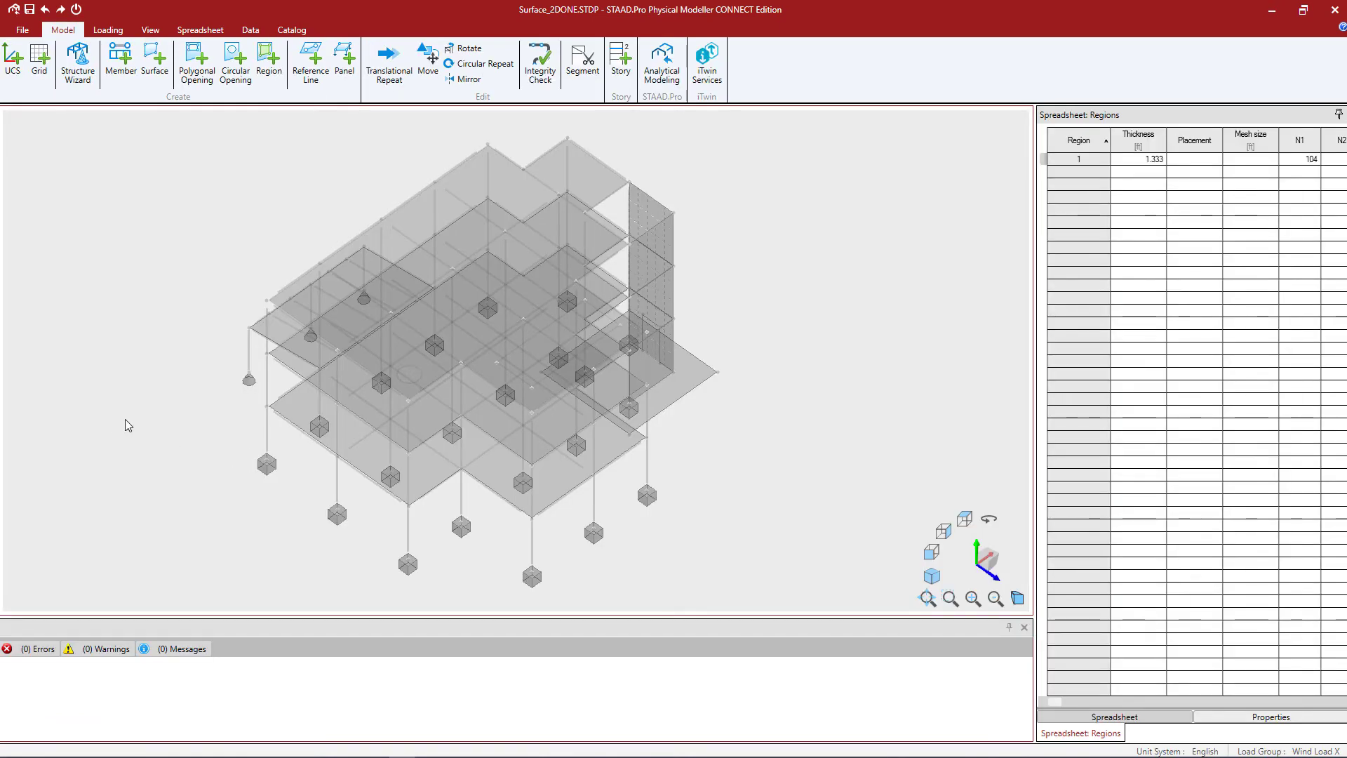
click(258, 330)
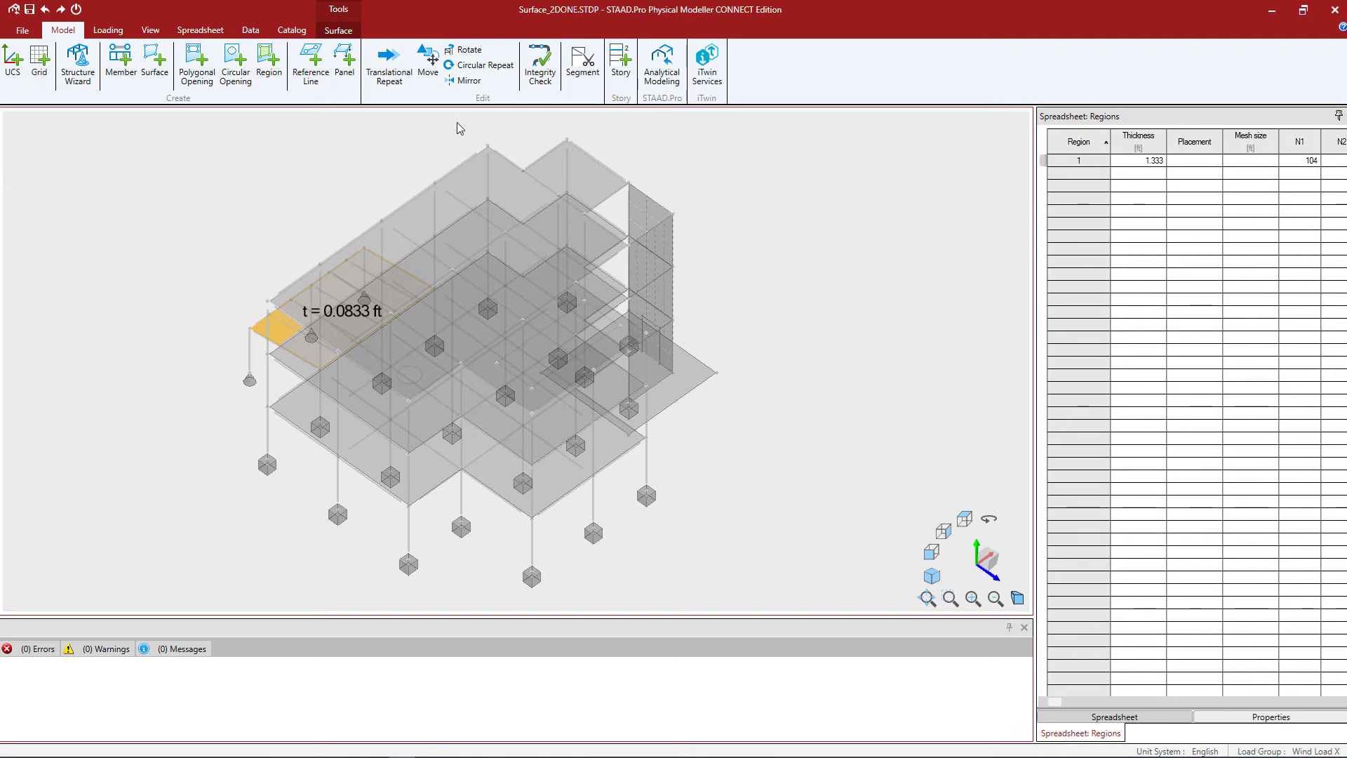
click(338, 31)
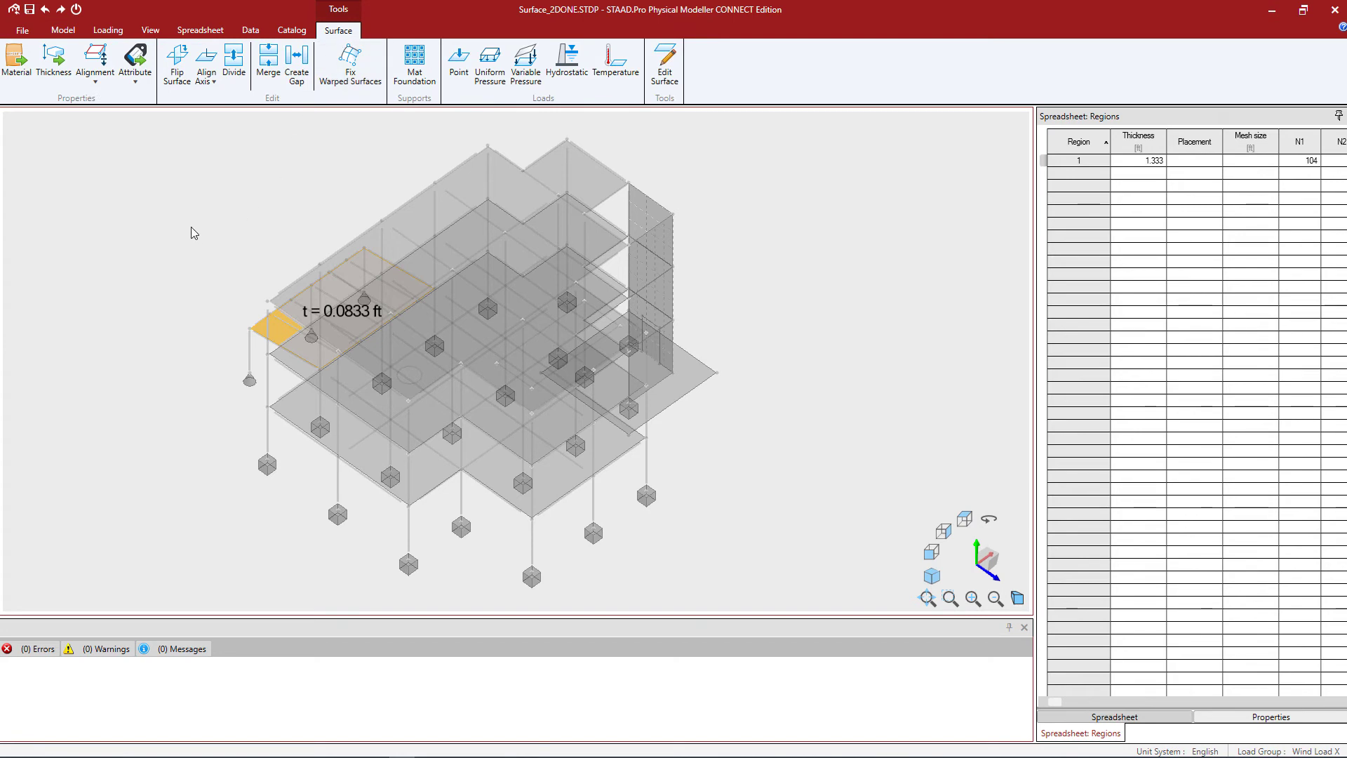
click(14, 70)
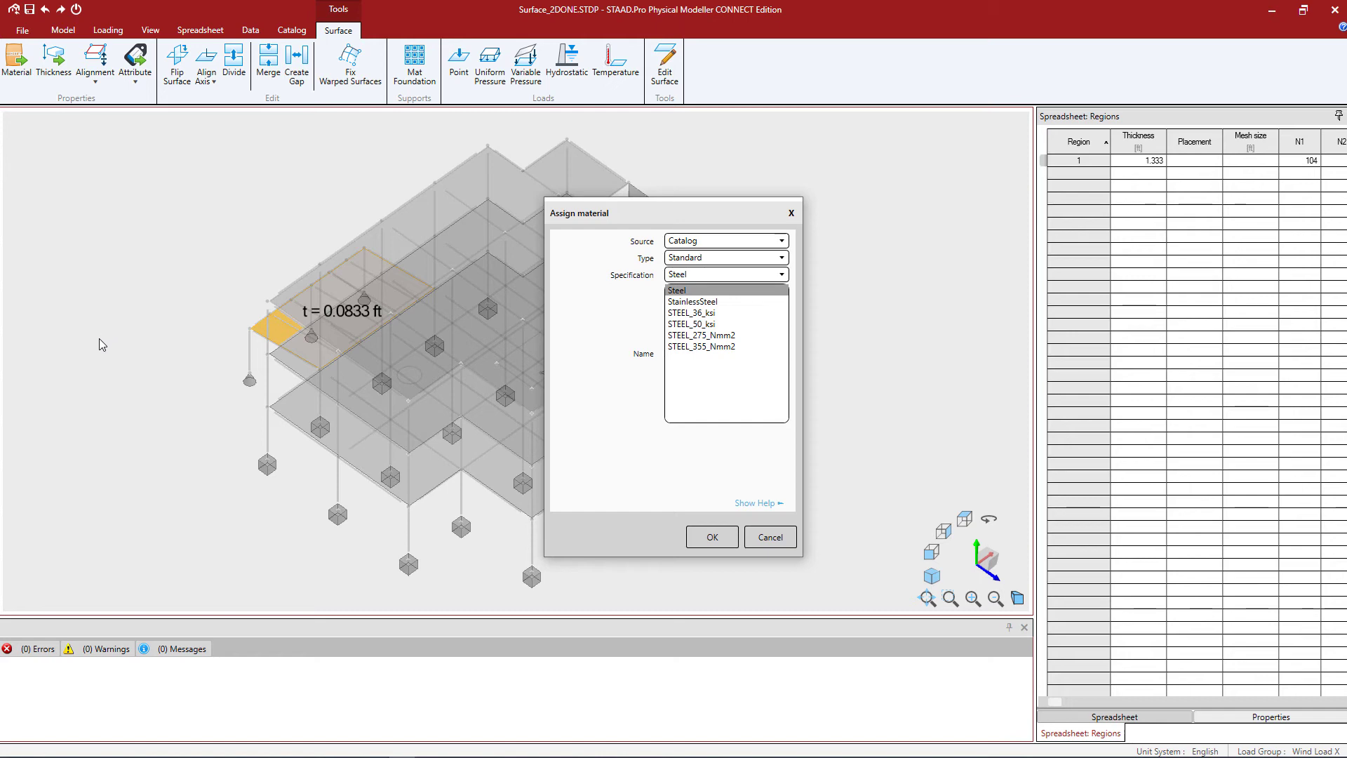
click(690, 241)
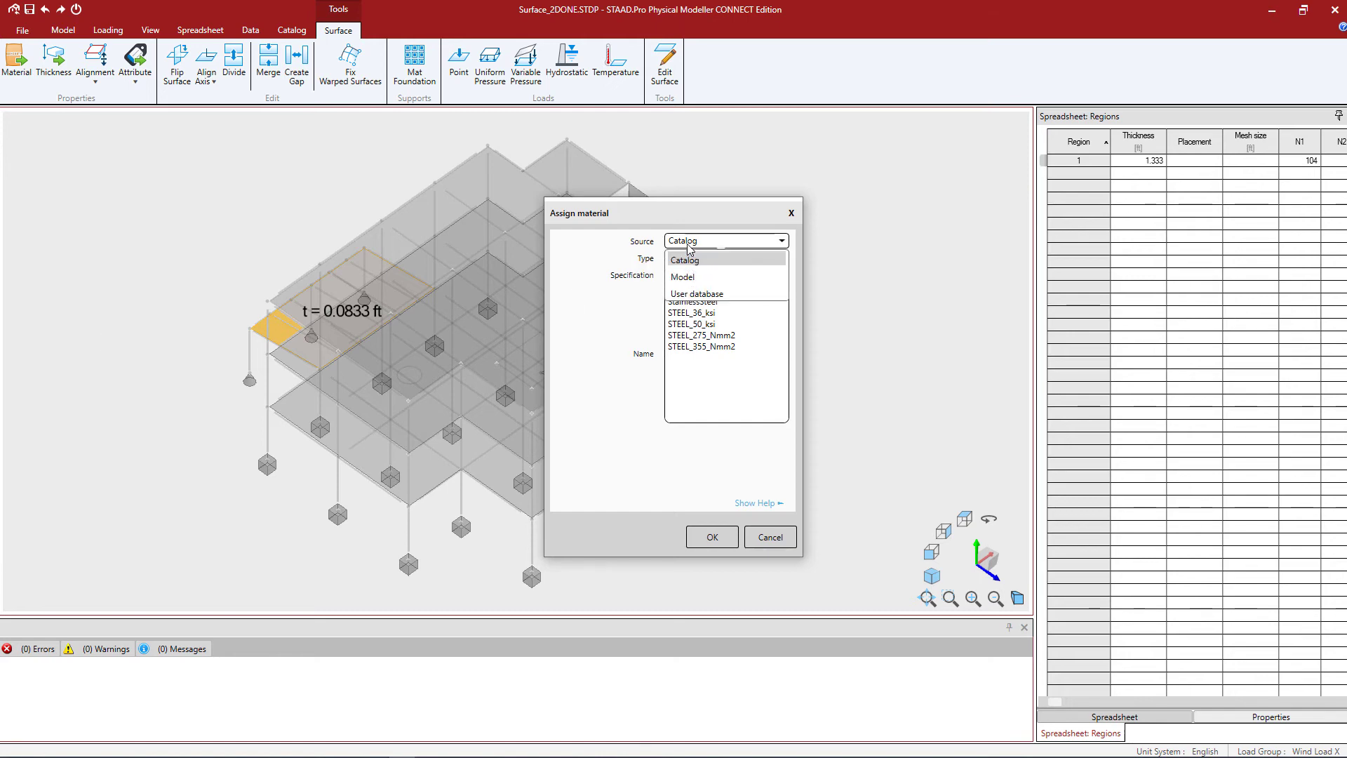
click(678, 278)
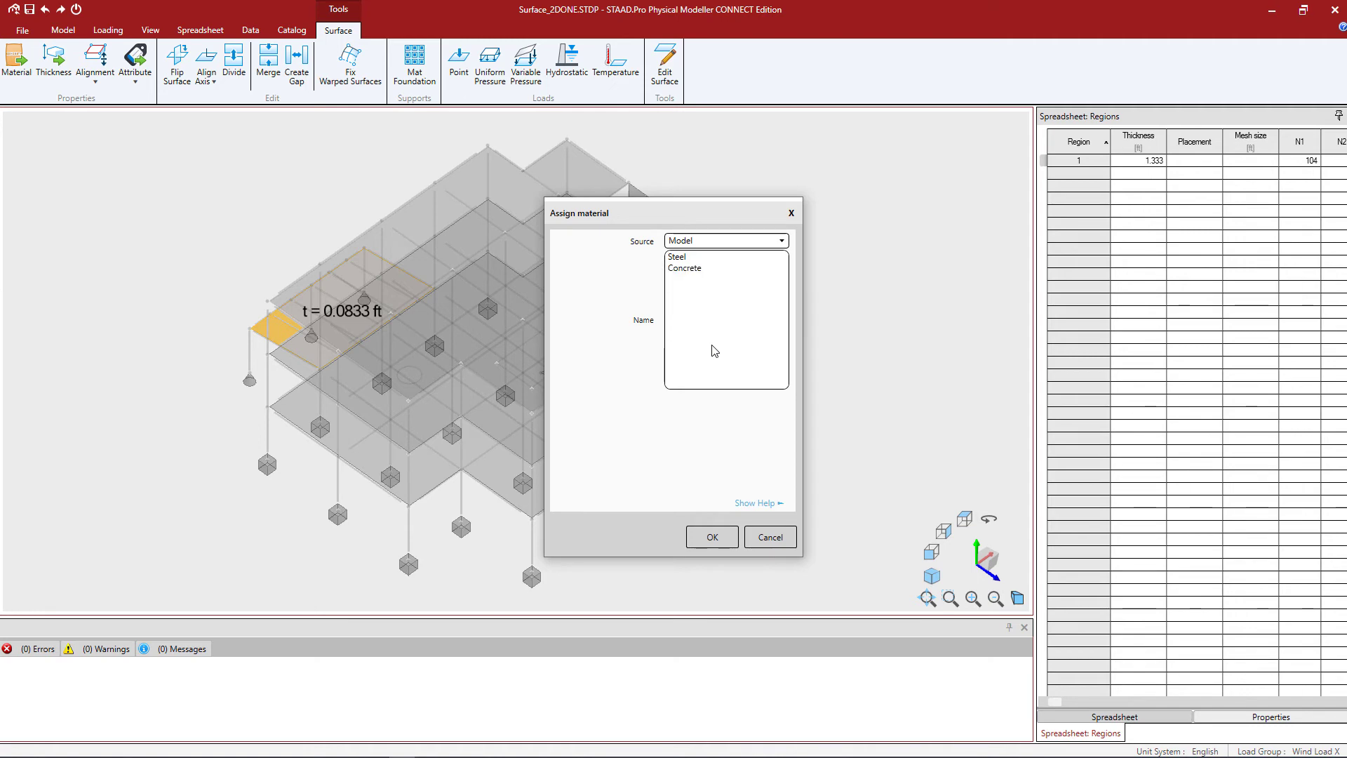
click(684, 257)
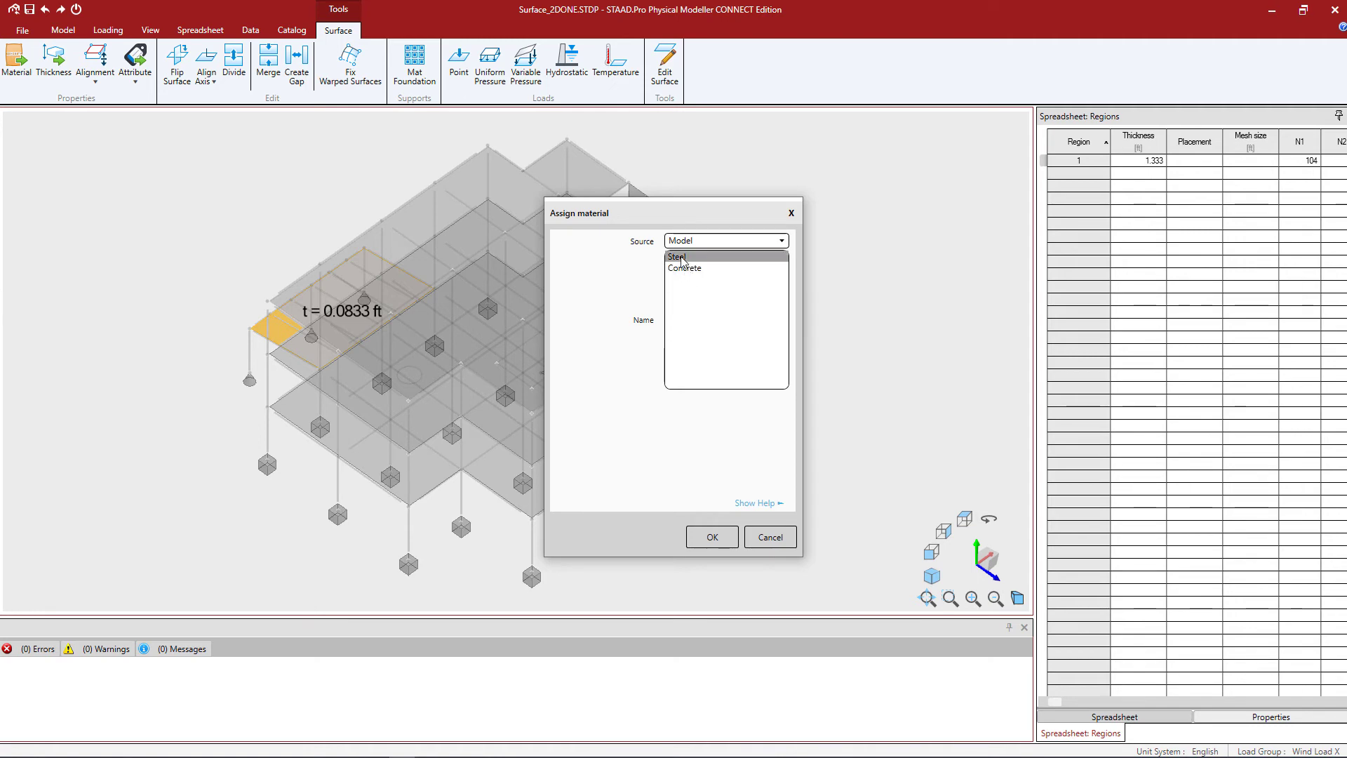
click(711, 537)
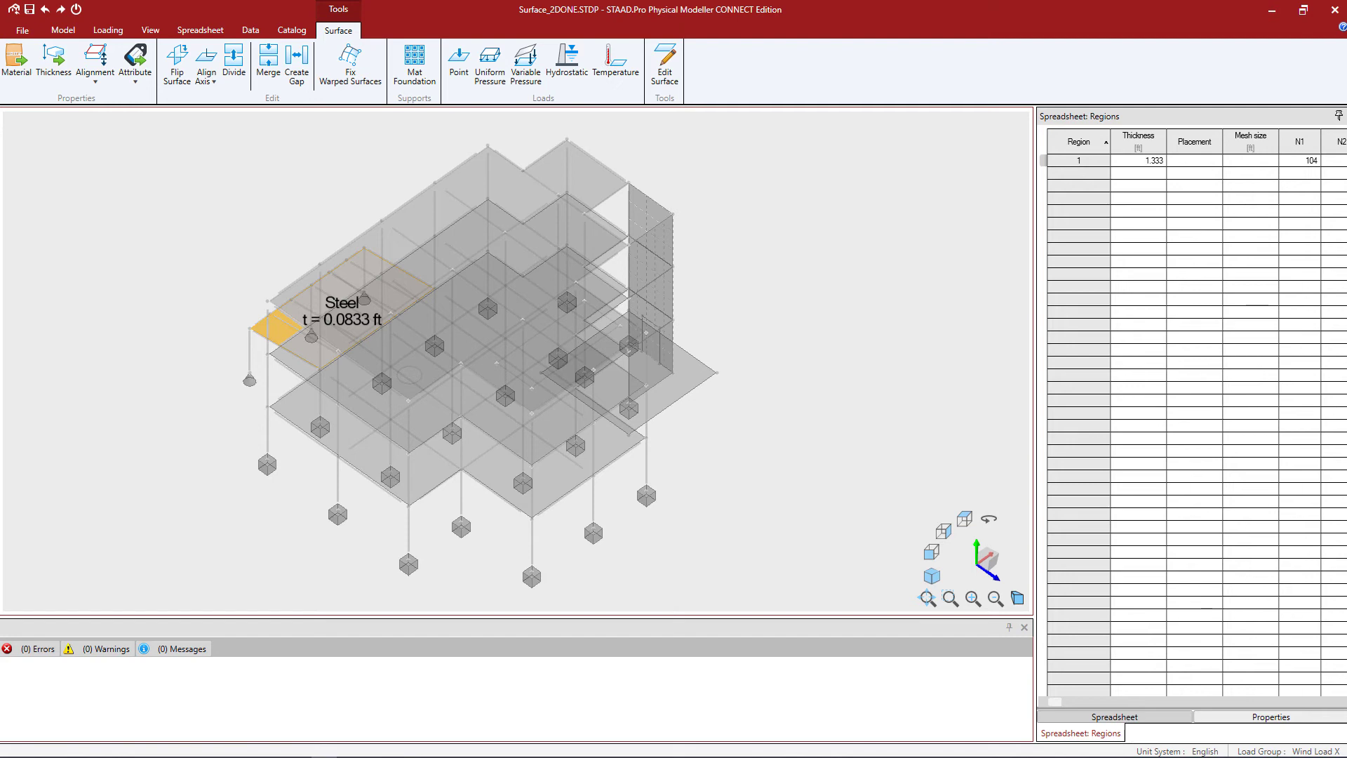
Step: Show the Surface Properties table and examine the material choices available for surface 1, leaving its material unassigned
click(186, 35)
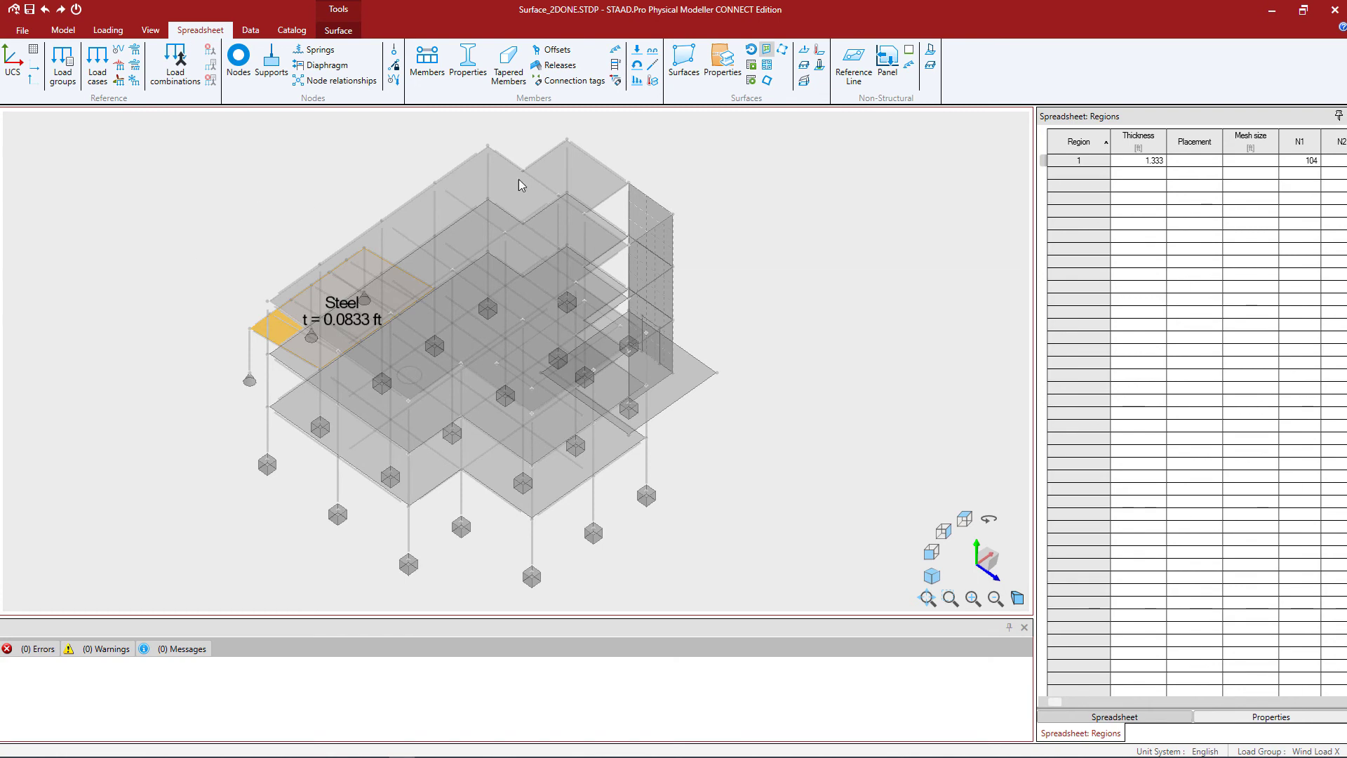
click(710, 87)
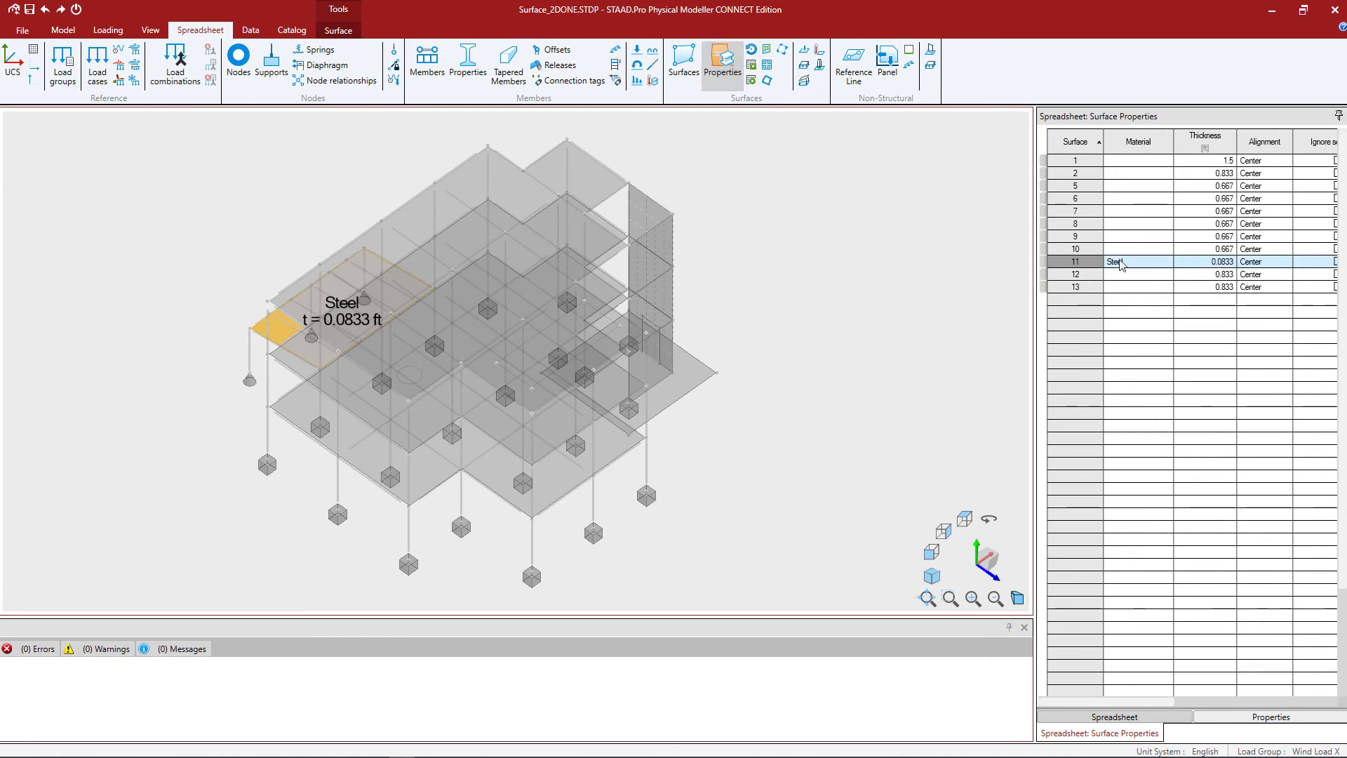
click(1125, 161)
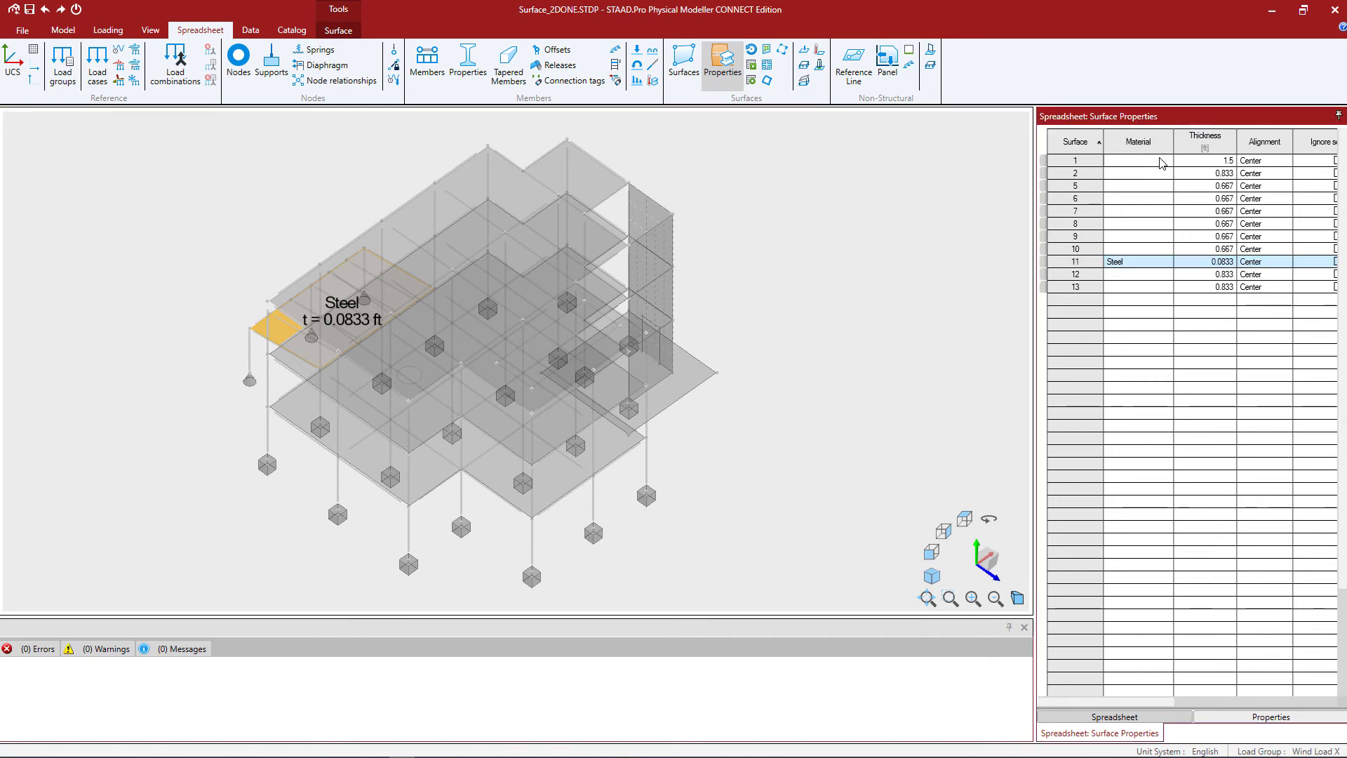
click(1165, 162)
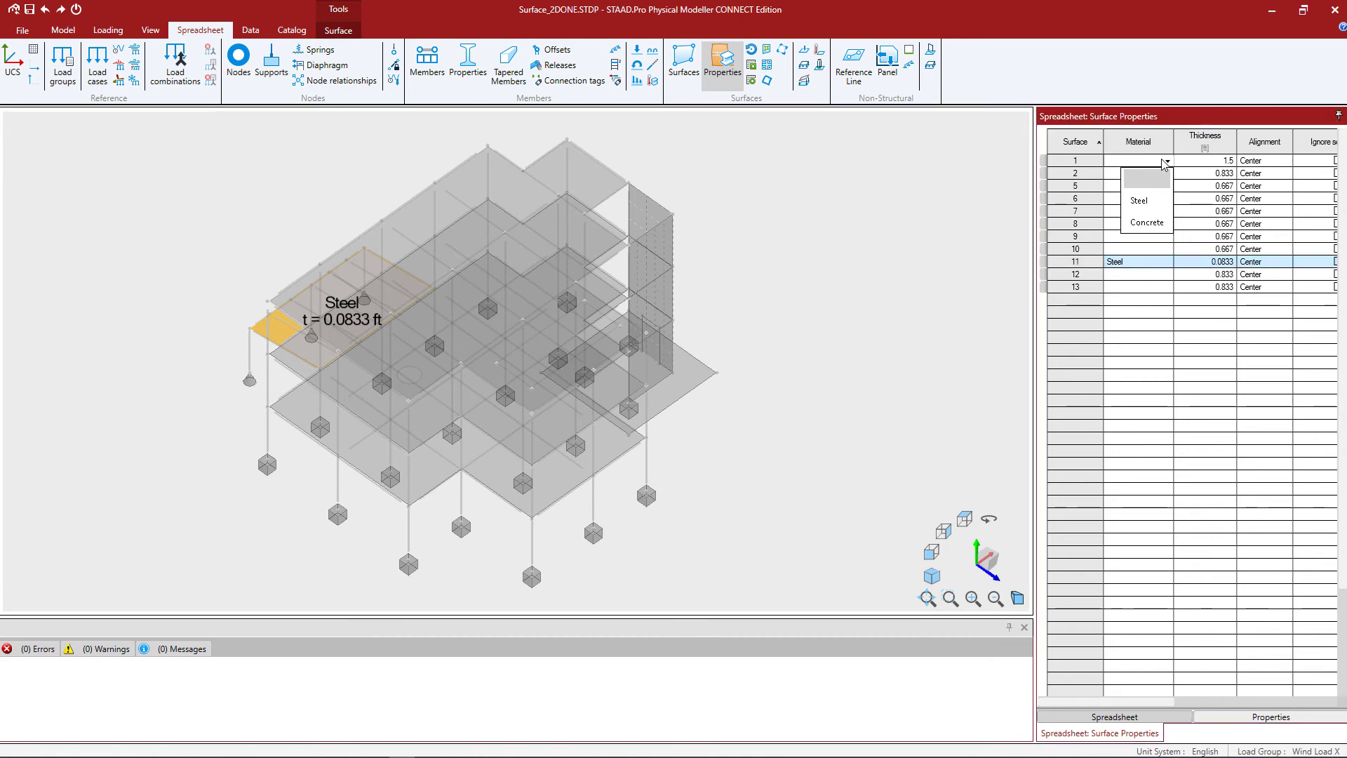
click(836, 197)
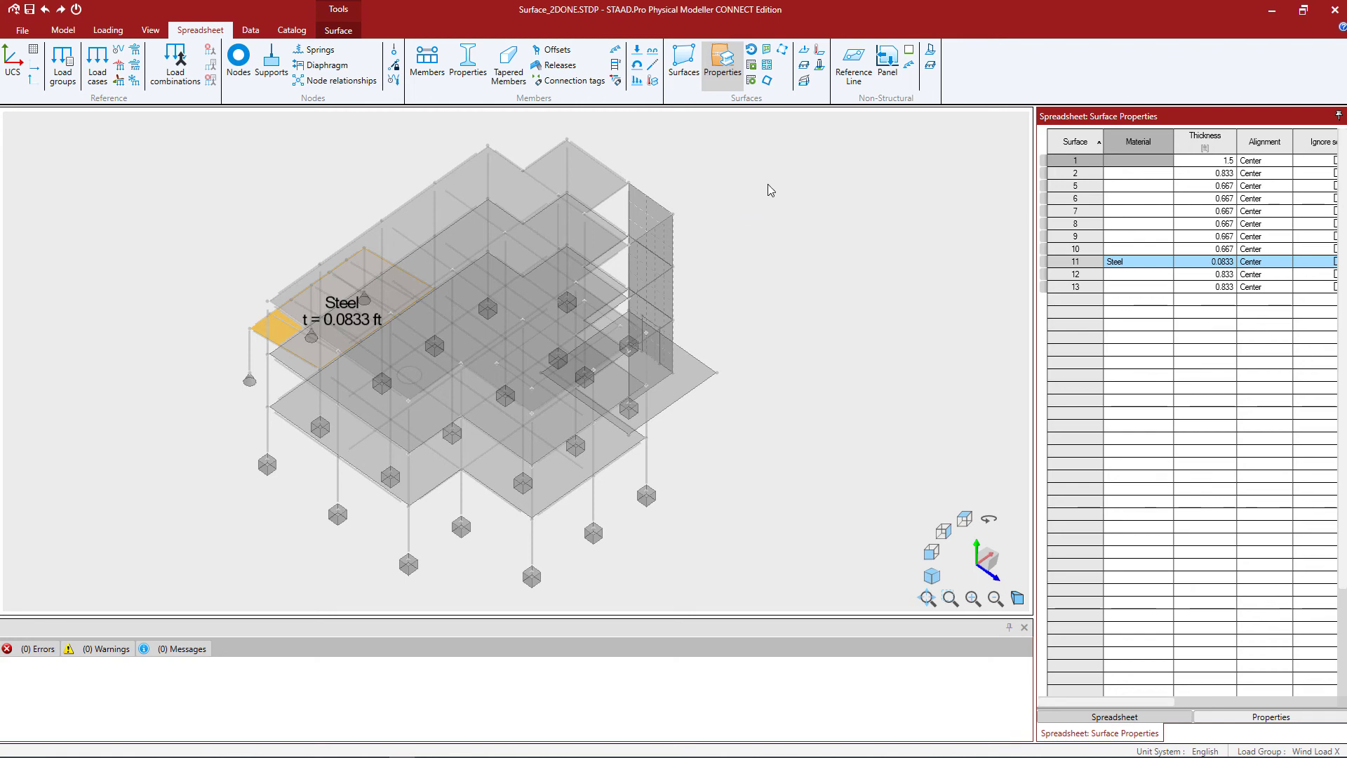
Step: Invert the selection and assign the model's Concrete material to all surfaces except the roof deck, clearing the selection when done
click(250, 31)
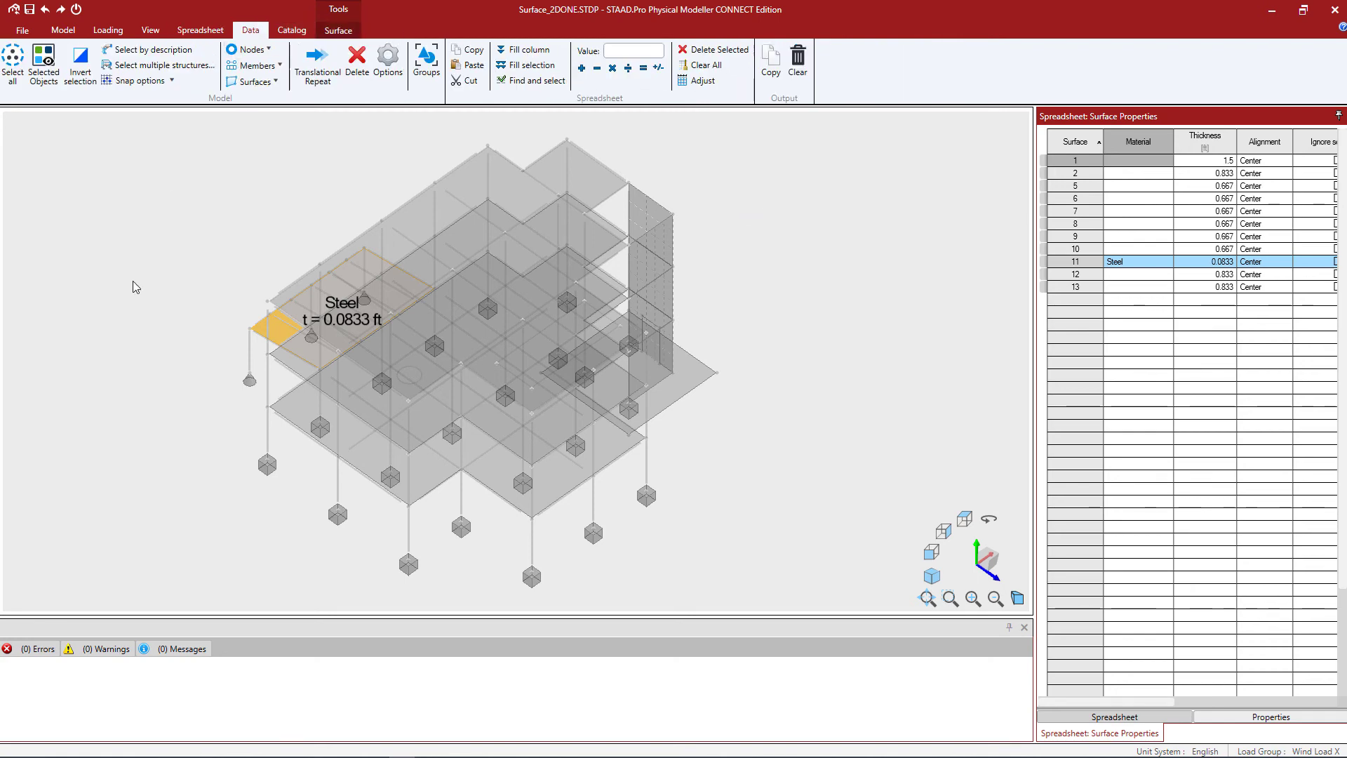
click(80, 63)
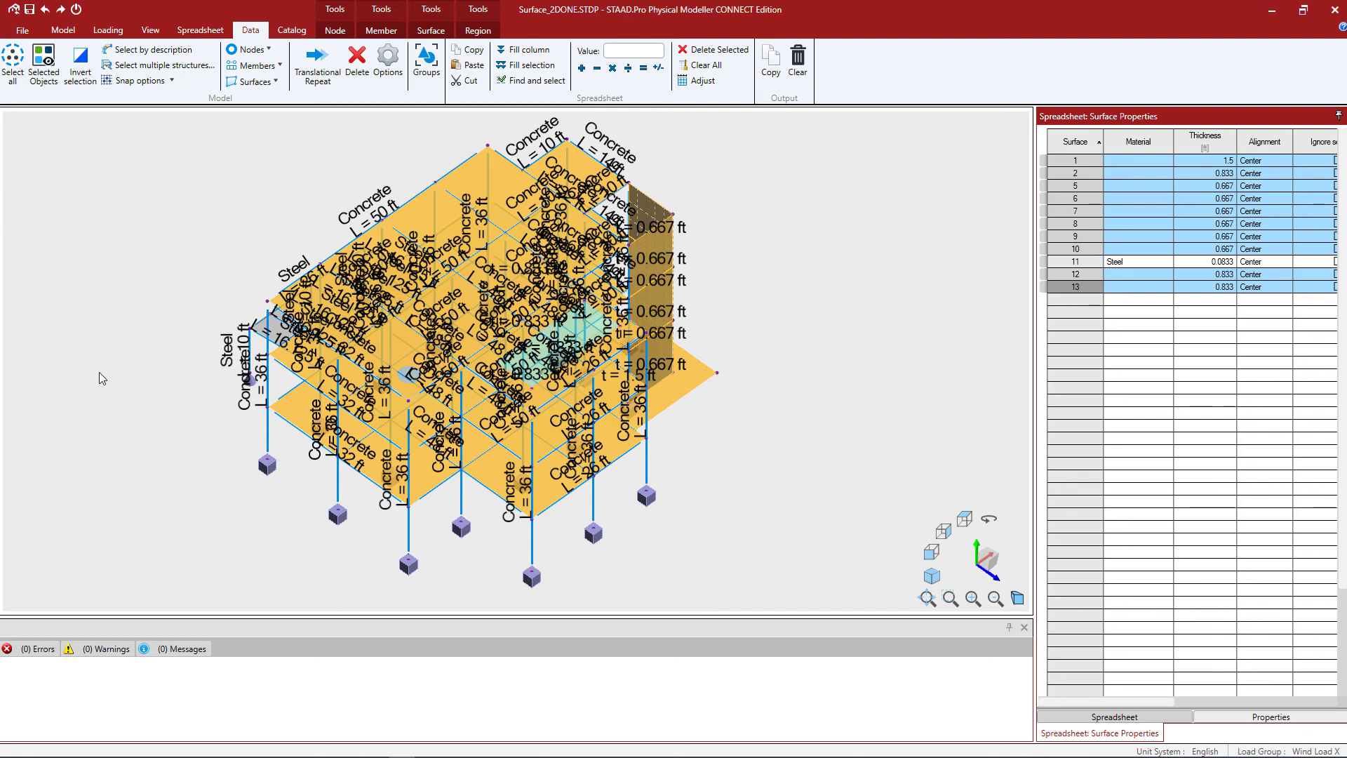
click(431, 32)
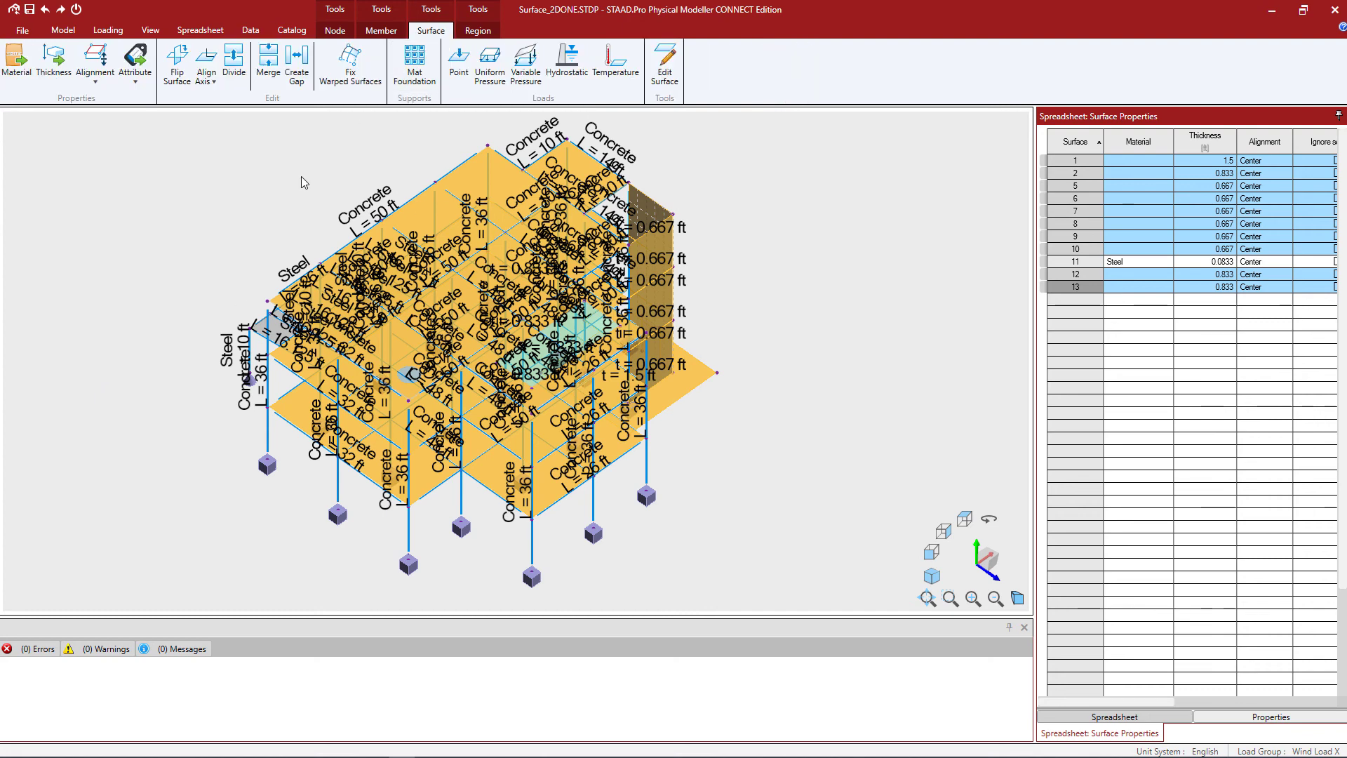
click(20, 78)
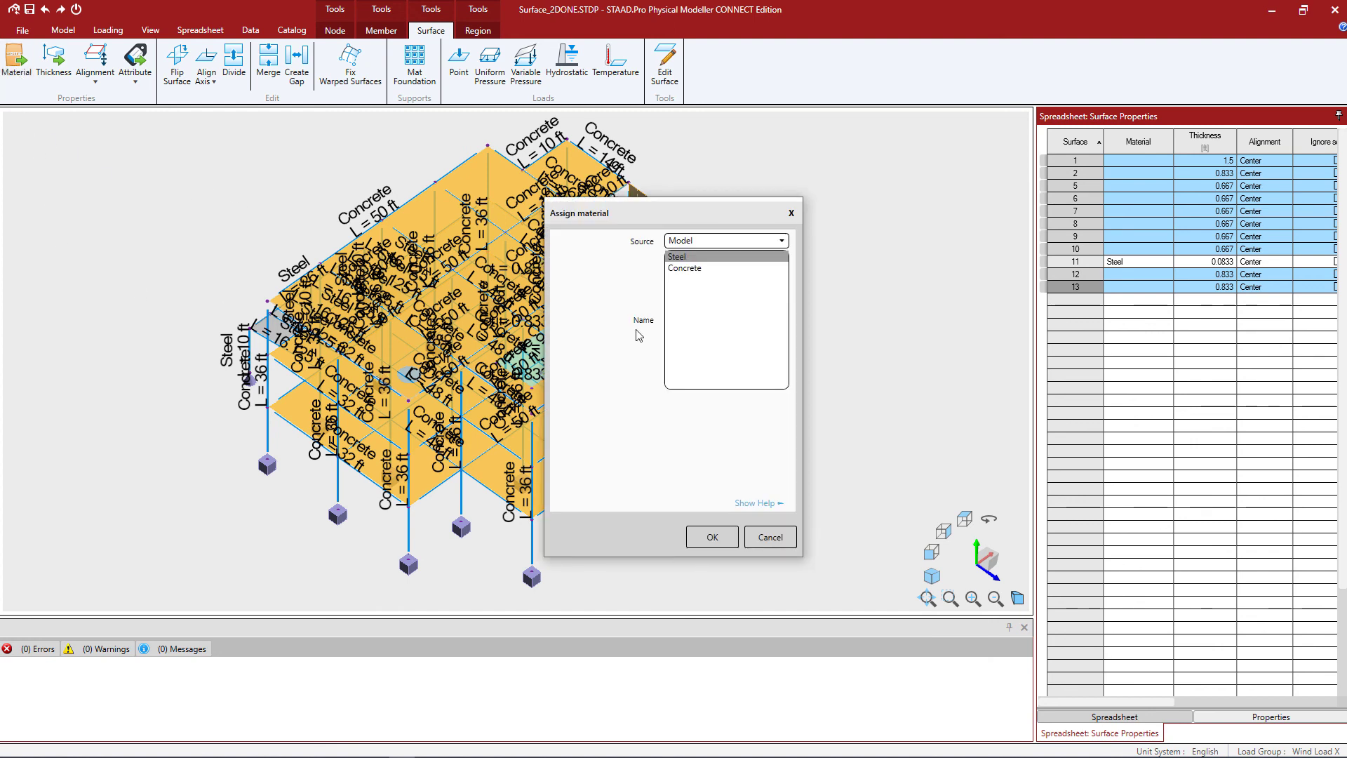
click(678, 269)
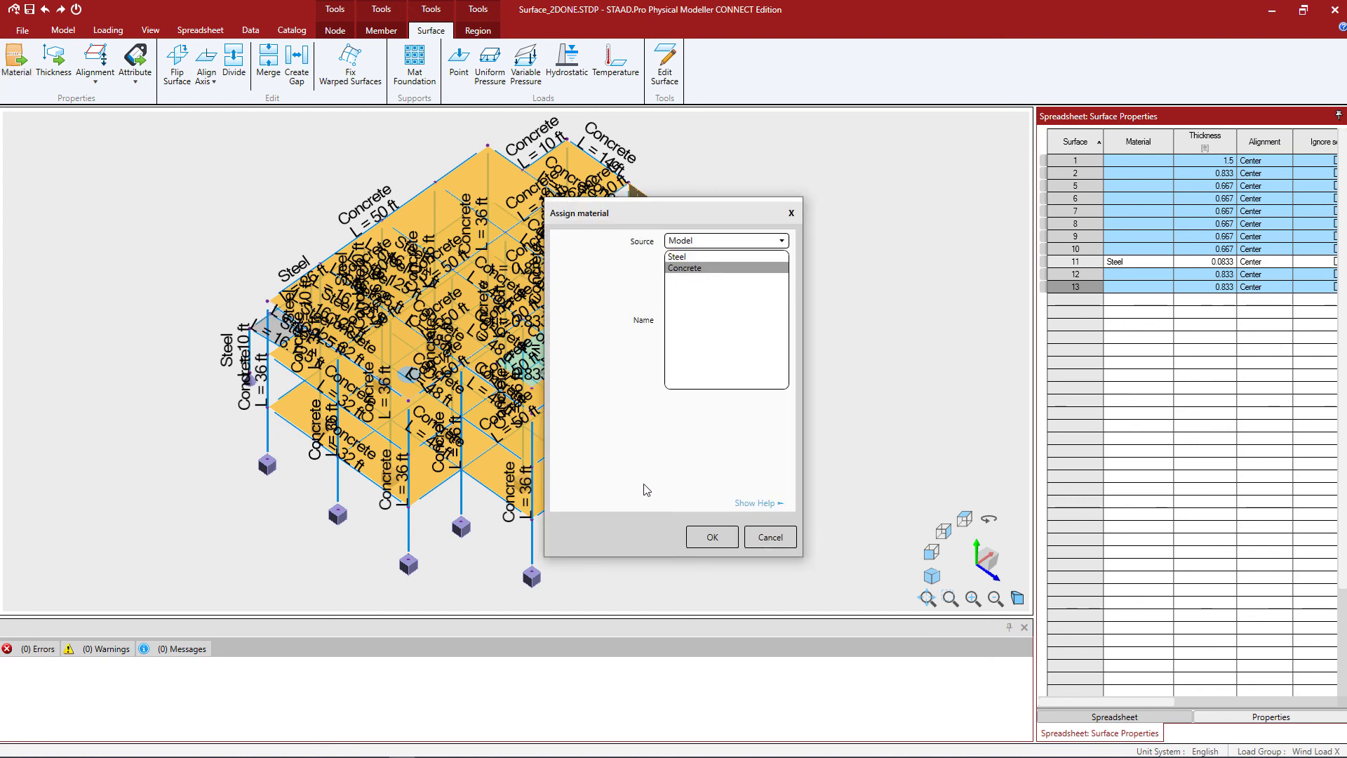
click(713, 538)
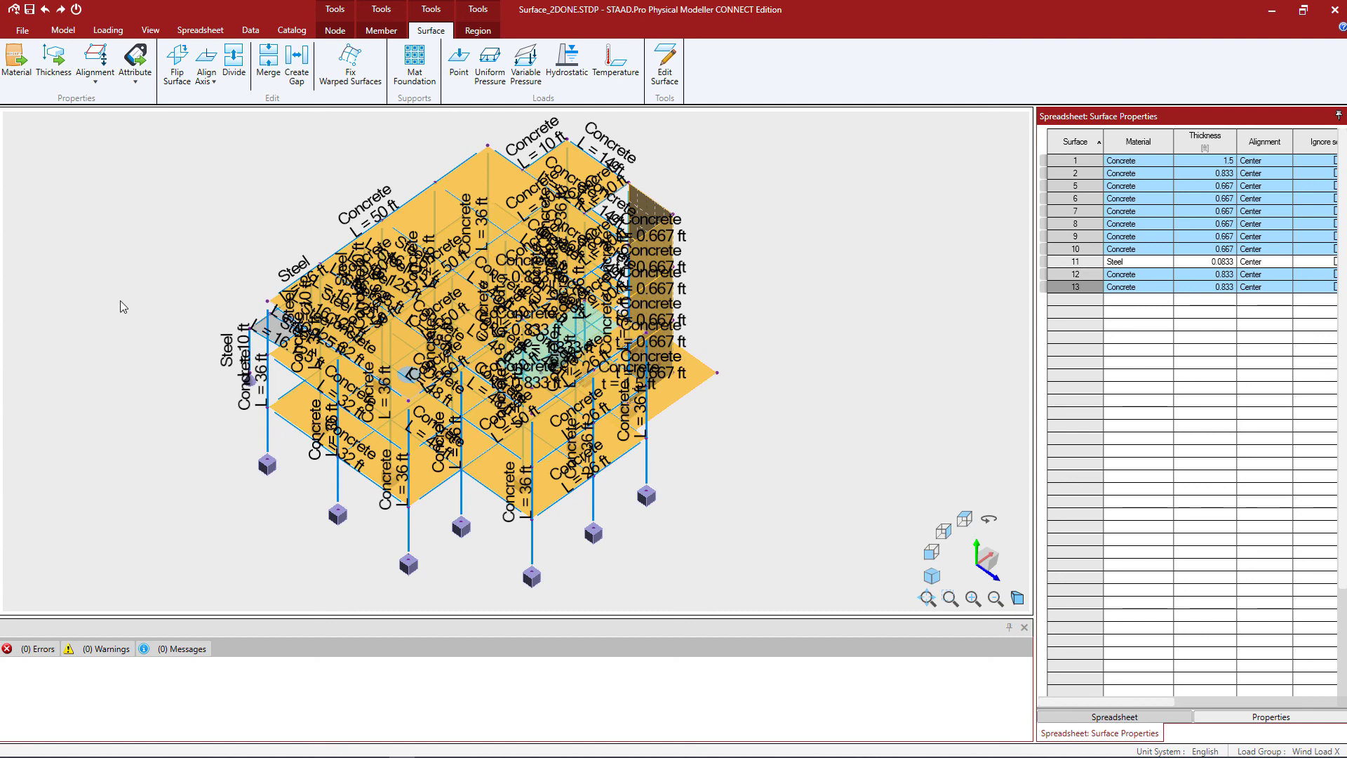
click(76, 10)
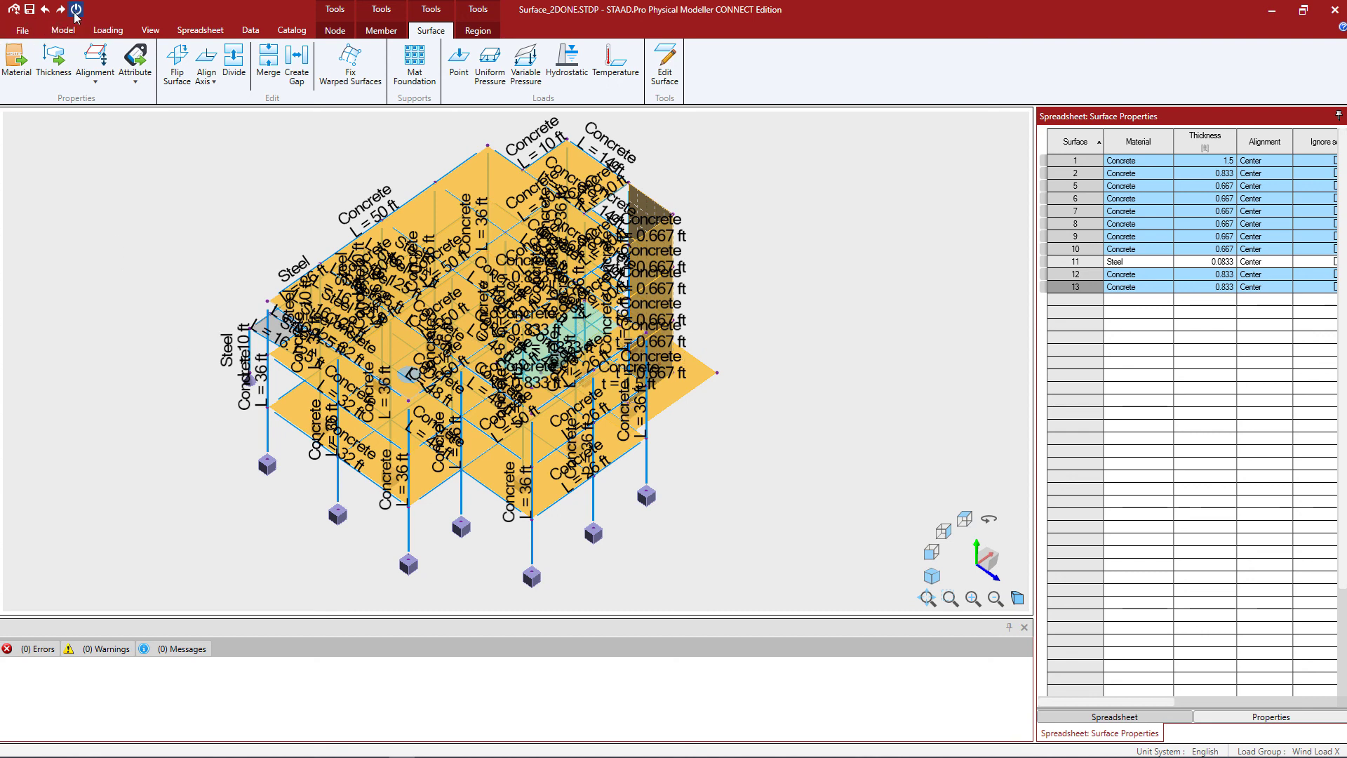